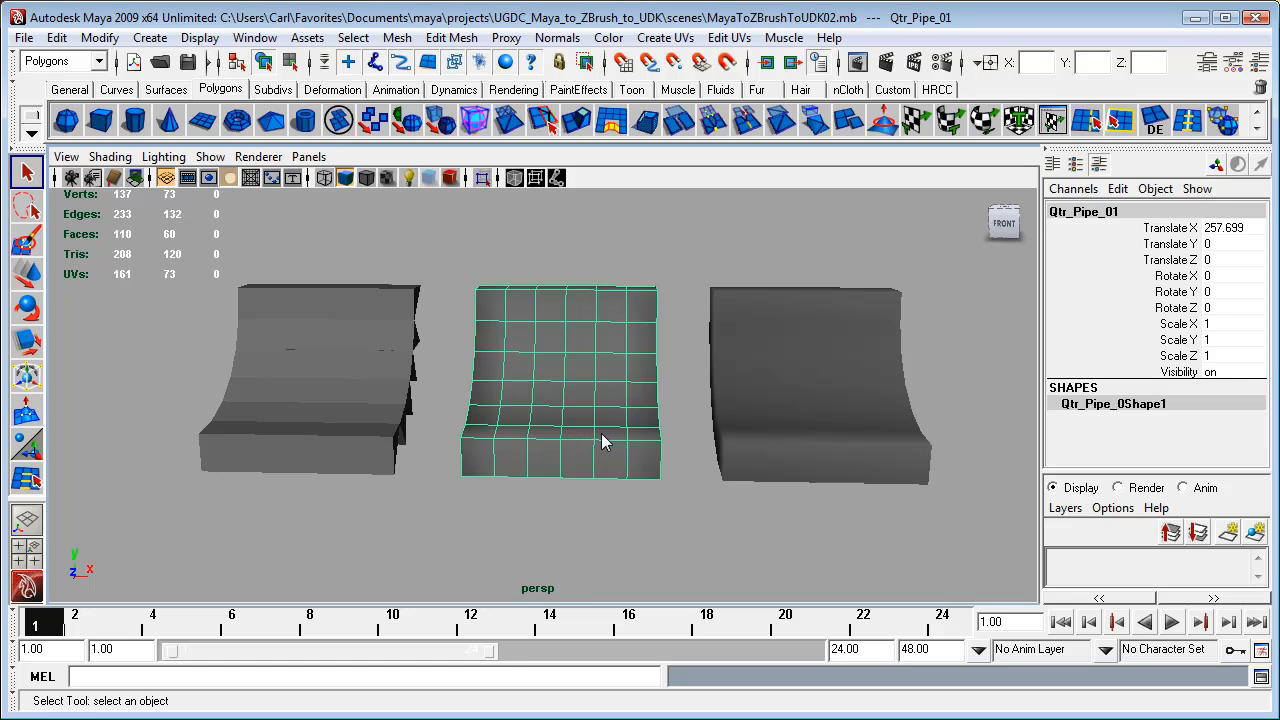
# Import MayaZBrushUDK06_1KPoly.OBJ from the project's data folder into the current scene
pyautogui.click(797, 327)
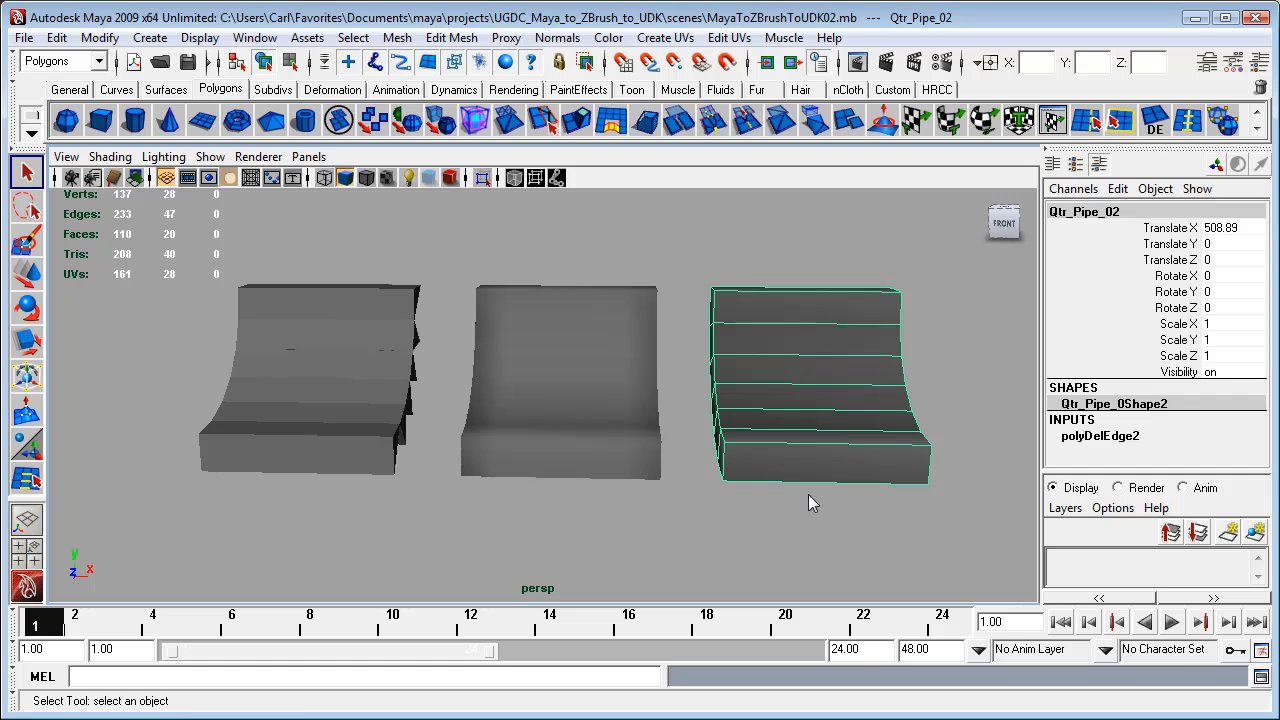
pyautogui.keyDown('alt'); pyautogui.moveTo(887, 536); pyautogui.dragTo(622, 528); pyautogui.keyUp('alt')
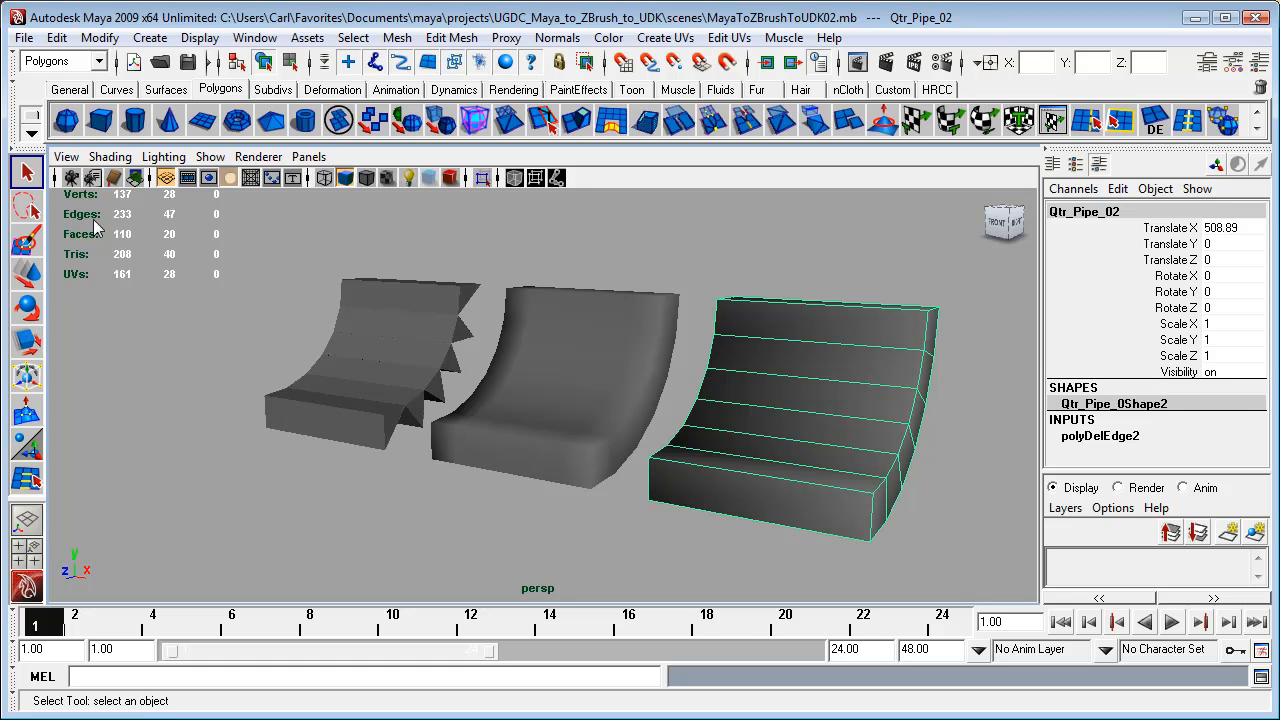
pyautogui.click(24, 38)
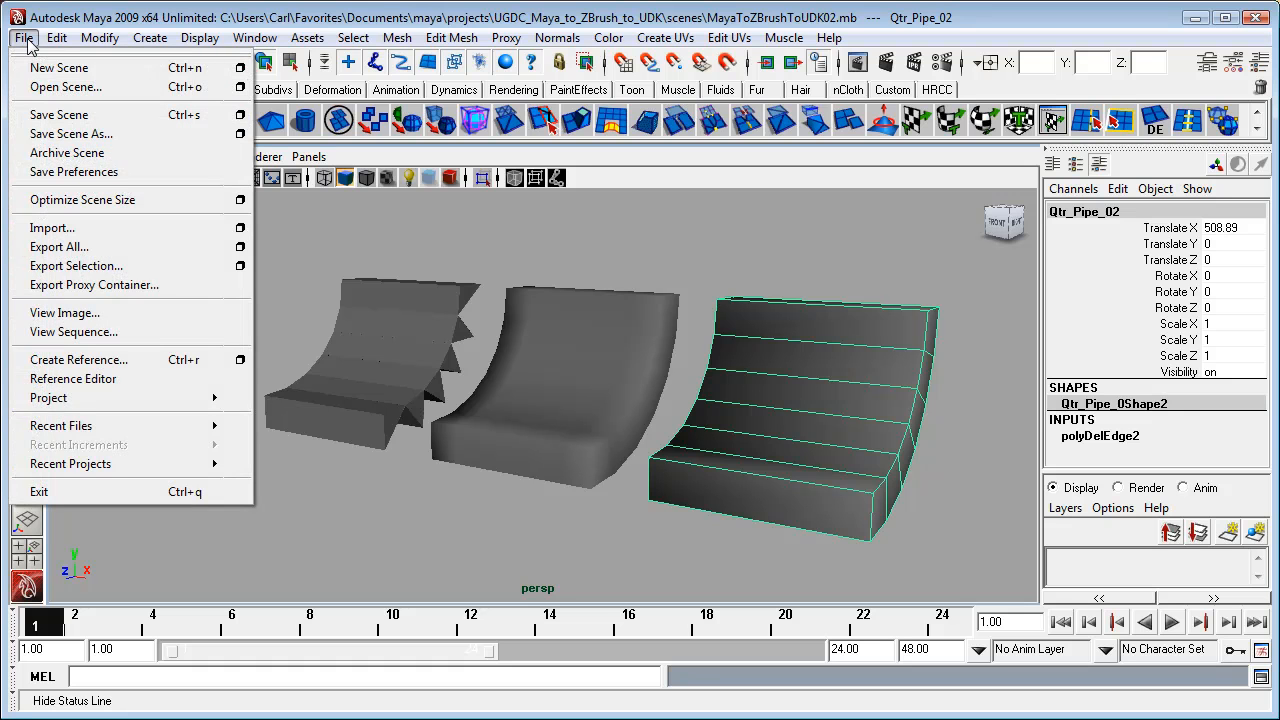
pyautogui.click(55, 229)
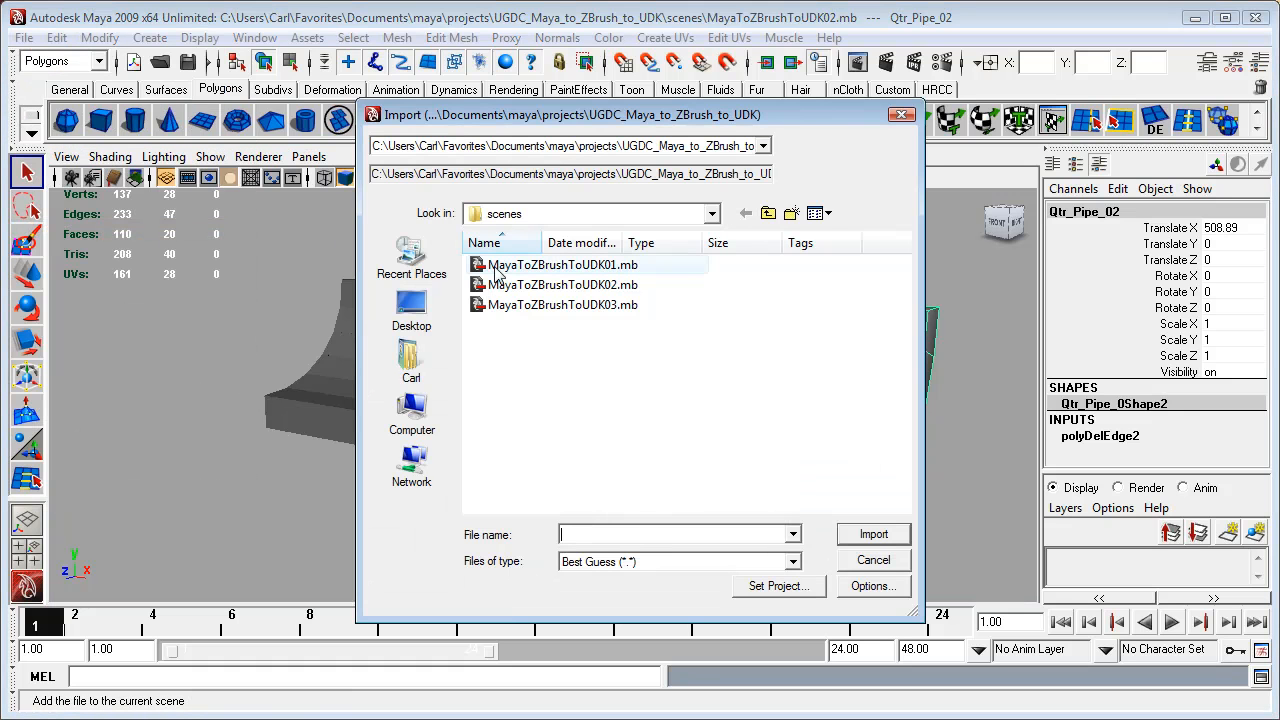
pyautogui.click(767, 214)
pyautogui.doubleClick(492, 266)
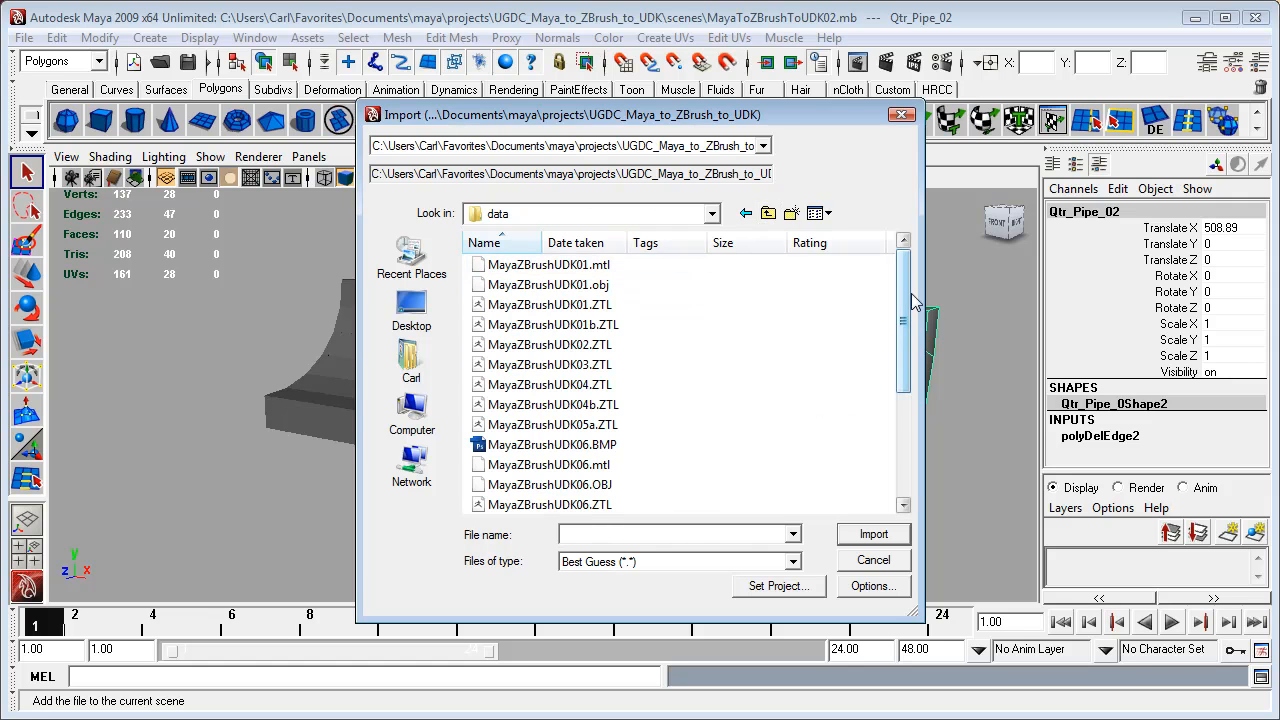
pyautogui.moveTo(910, 298); pyautogui.dragTo(910, 387)
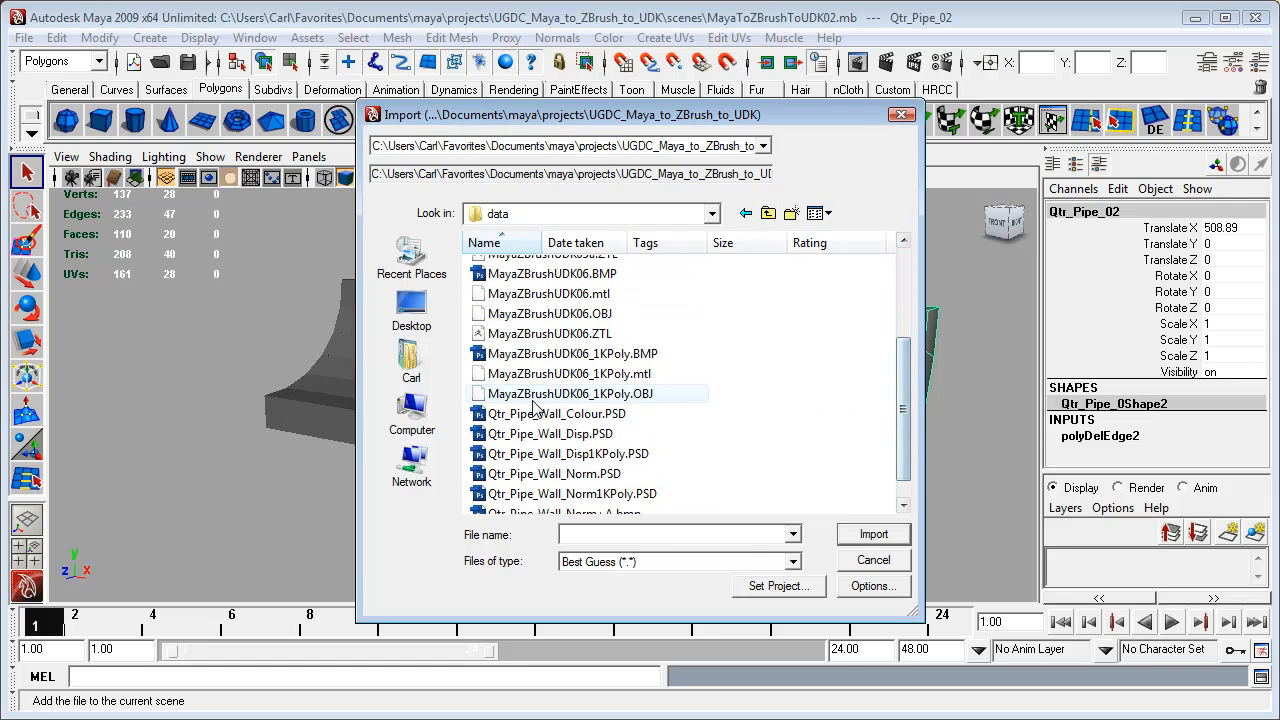
pyautogui.doubleClick(629, 396)
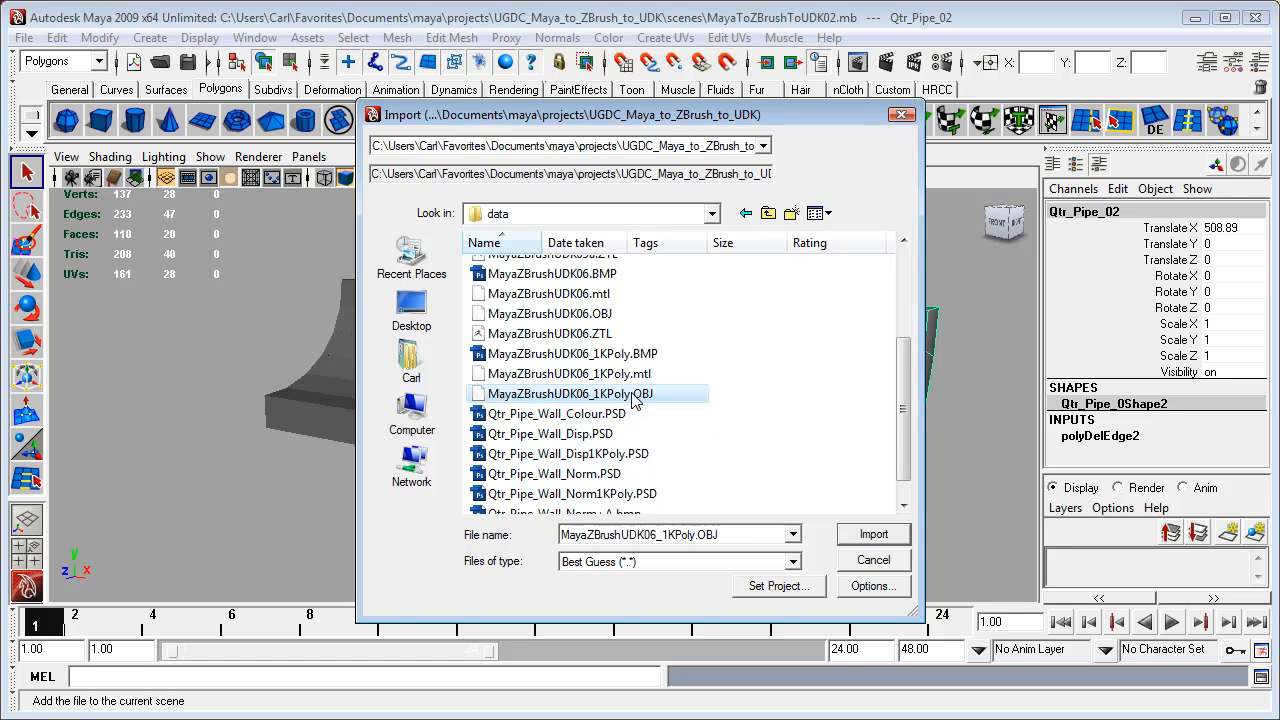
# Examine how the imported sculpted mesh is split into separate pieces by selecting its front face and several curved surface groups
pyautogui.keyDown('alt'); pyautogui.moveTo(413, 495); pyautogui.dragTo(395, 470); pyautogui.keyUp('alt')
pyautogui.click(376, 447)
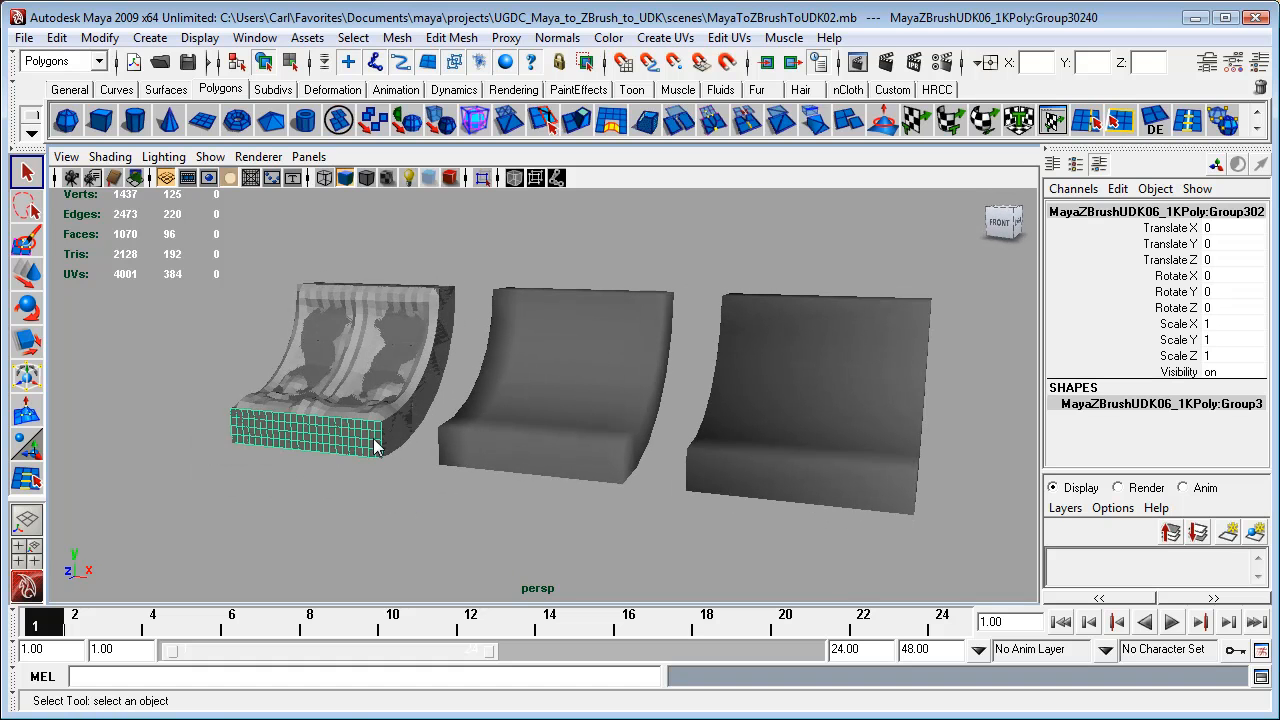
pyautogui.keyDown('alt'); pyautogui.moveTo(437, 484); pyautogui.dragTo(616, 511, button='middle'); pyautogui.keyUp('alt')
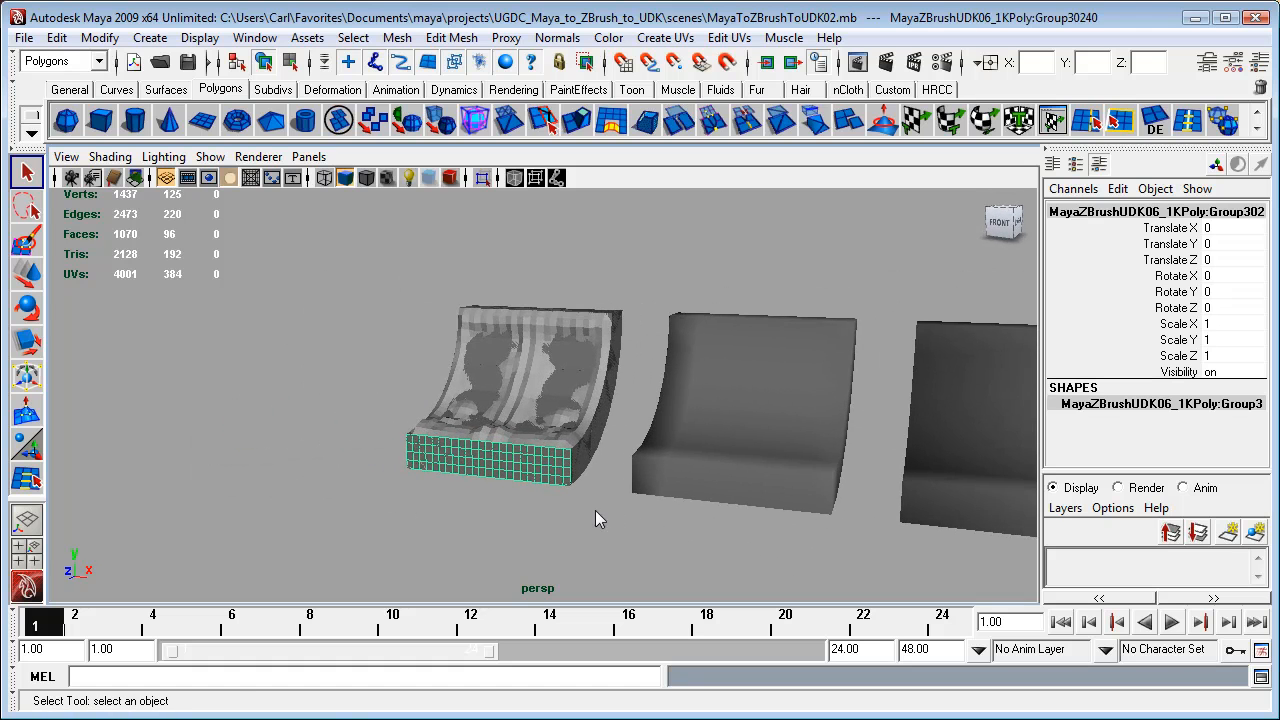
pyautogui.scroll(4, 597, 508)
pyautogui.keyDown('alt'); pyautogui.moveTo(597, 510); pyautogui.dragTo(612, 535); pyautogui.keyUp('alt')
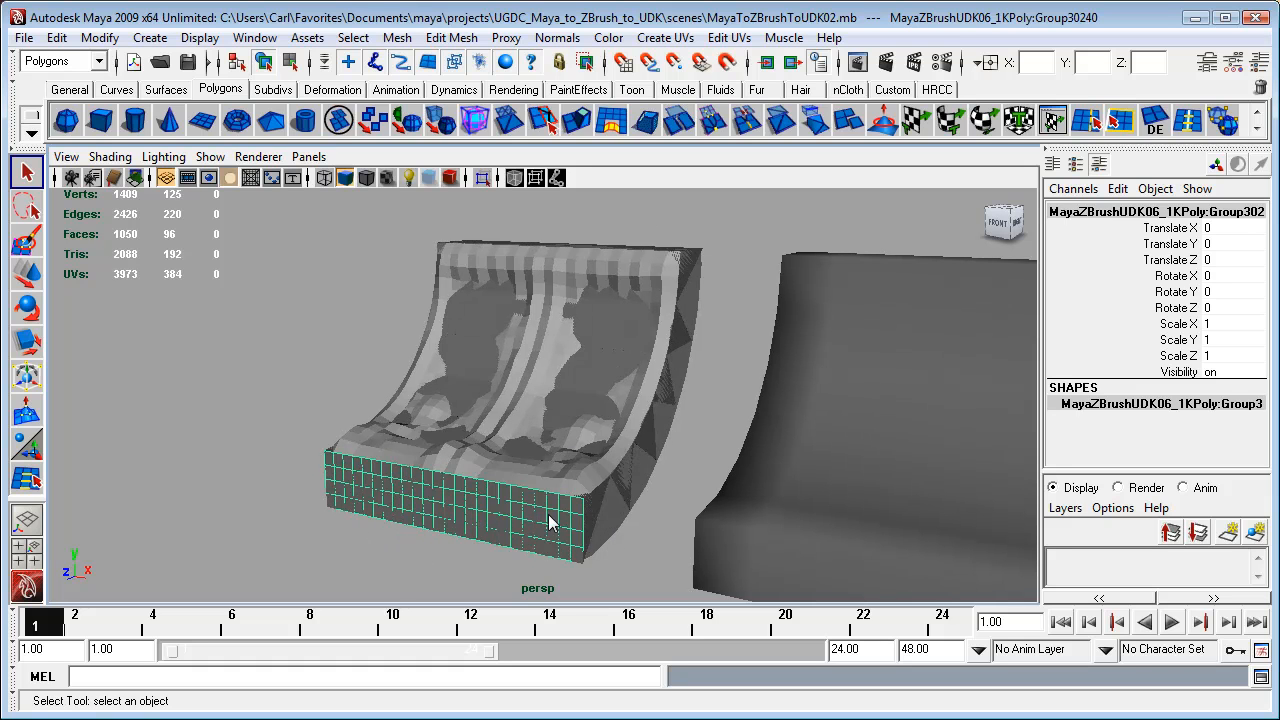
pyautogui.click(613, 512)
pyautogui.click(614, 435)
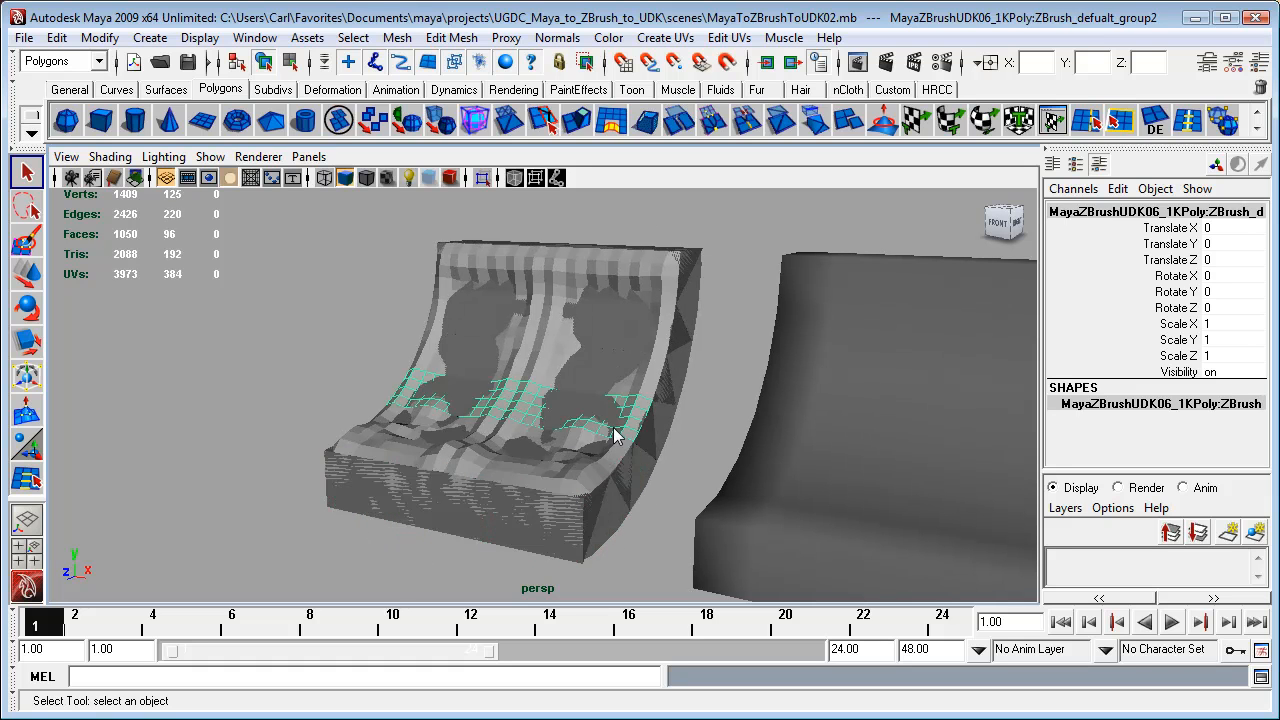
pyautogui.click(549, 360)
pyautogui.click(558, 310)
pyautogui.click(563, 287)
pyautogui.click(521, 433)
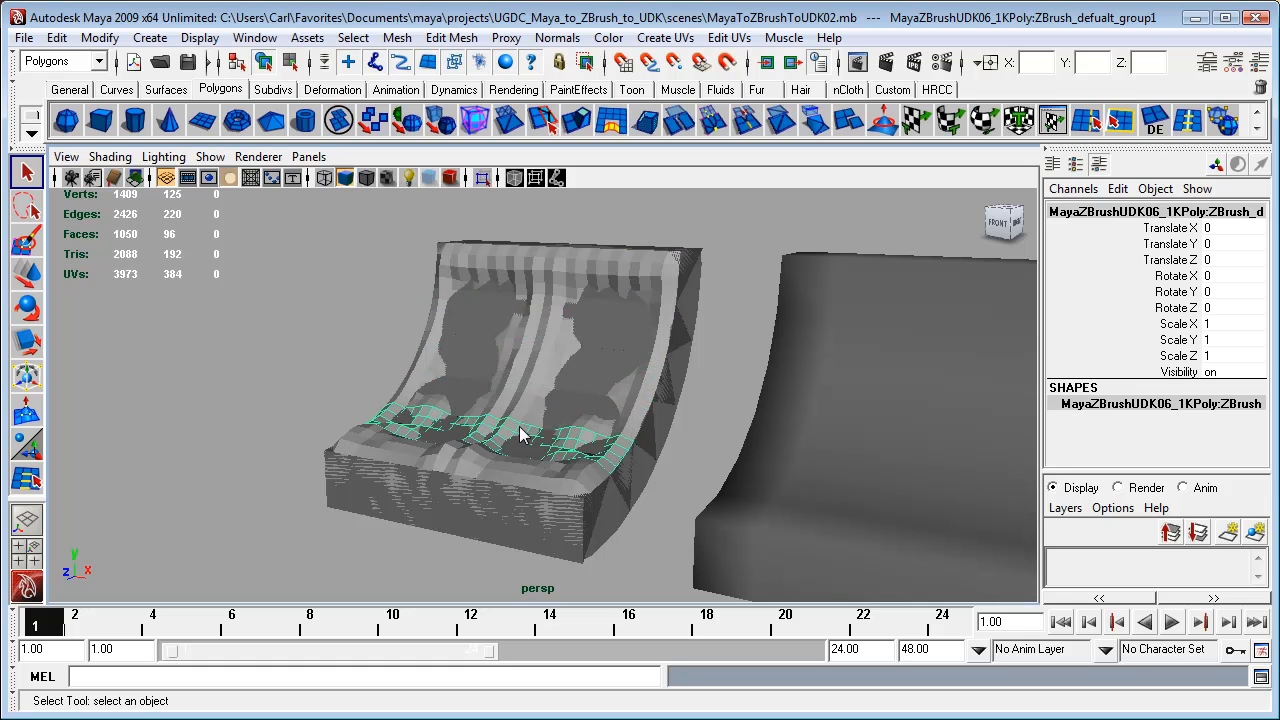
pyautogui.keyDown('alt'); pyautogui.moveTo(458, 546); pyautogui.dragTo(620, 341); pyautogui.keyUp('alt')
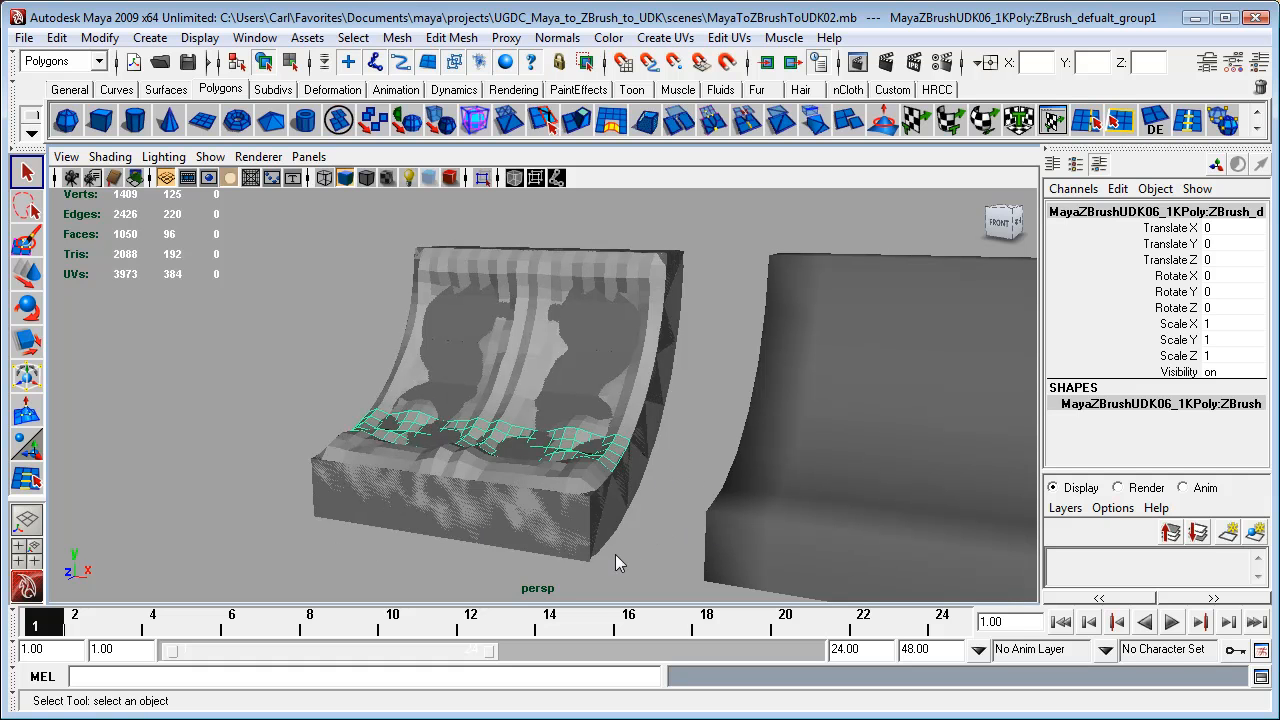
# Select all pieces of the imported mesh and remove the overlapping low-poly wedge pieces from the selection
pyautogui.keyDown('alt'); pyautogui.moveTo(643, 555); pyautogui.dragTo(689, 566); pyautogui.keyUp('alt')
pyautogui.moveTo(238, 548); pyautogui.dragTo(459, 215)
pyautogui.keyDown('alt'); pyautogui.moveTo(639, 432); pyautogui.dragTo(291, 386); pyautogui.keyUp('alt')
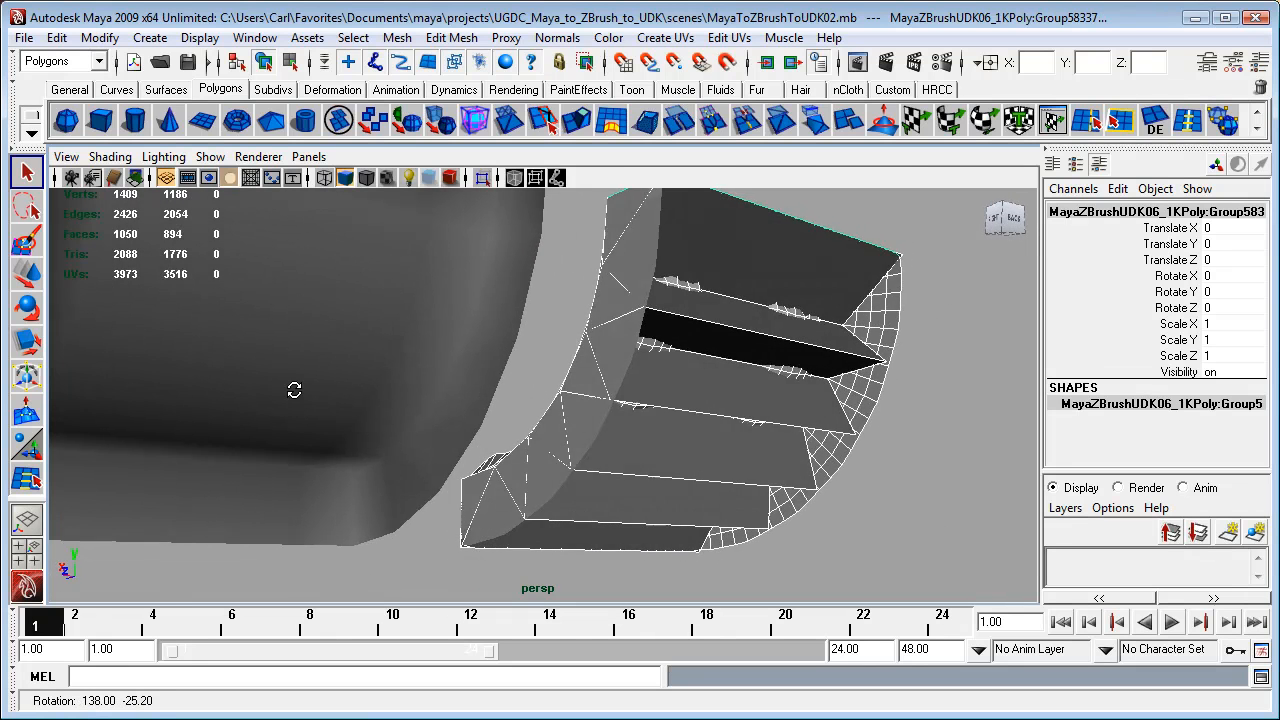
pyautogui.keyDown('ctrl'); pyautogui.click(742, 251); pyautogui.keyUp('ctrl')
pyautogui.keyDown('ctrl'); pyautogui.click(747, 328); pyautogui.keyUp('ctrl')
pyautogui.keyDown('ctrl'); pyautogui.click(729, 403); pyautogui.keyUp('ctrl')
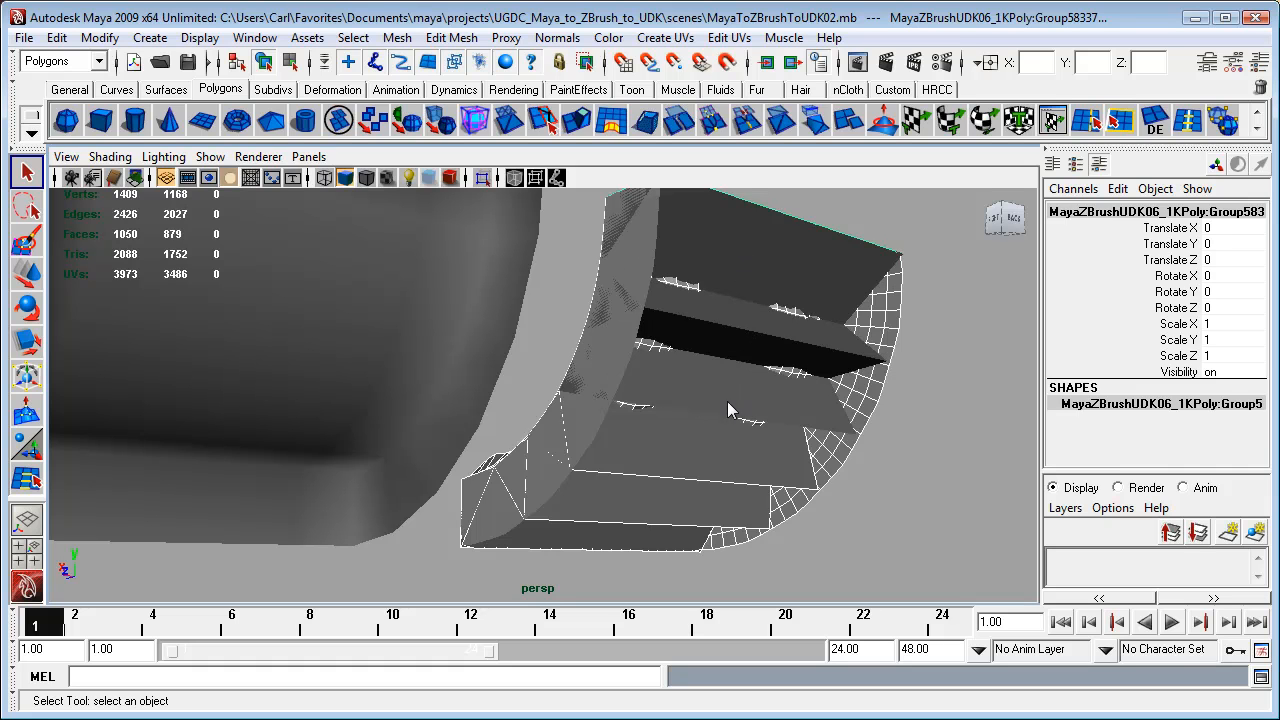
pyautogui.keyDown('ctrl'); pyautogui.click(712, 442); pyautogui.keyUp('ctrl')
pyautogui.keyDown('ctrl'); pyautogui.click(660, 494); pyautogui.keyUp('ctrl')
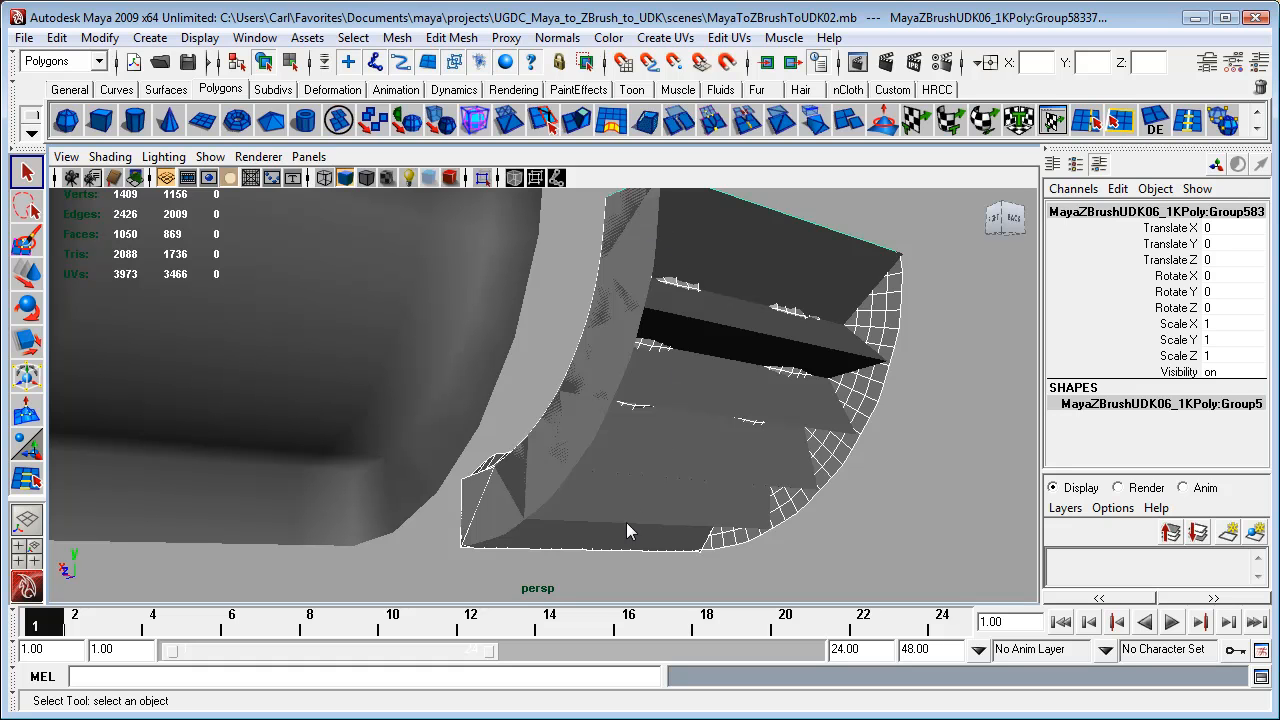
pyautogui.keyDown('ctrl'); pyautogui.click(560, 540); pyautogui.keyUp('ctrl')
# Add the remaining side pieces of the imported mesh to the selection and combine everything into a single polygon object
pyautogui.keyDown('shift'); pyautogui.click(518, 468); pyautogui.keyUp('shift')
pyautogui.keyDown('shift'); pyautogui.click(560, 470); pyautogui.keyUp('shift')
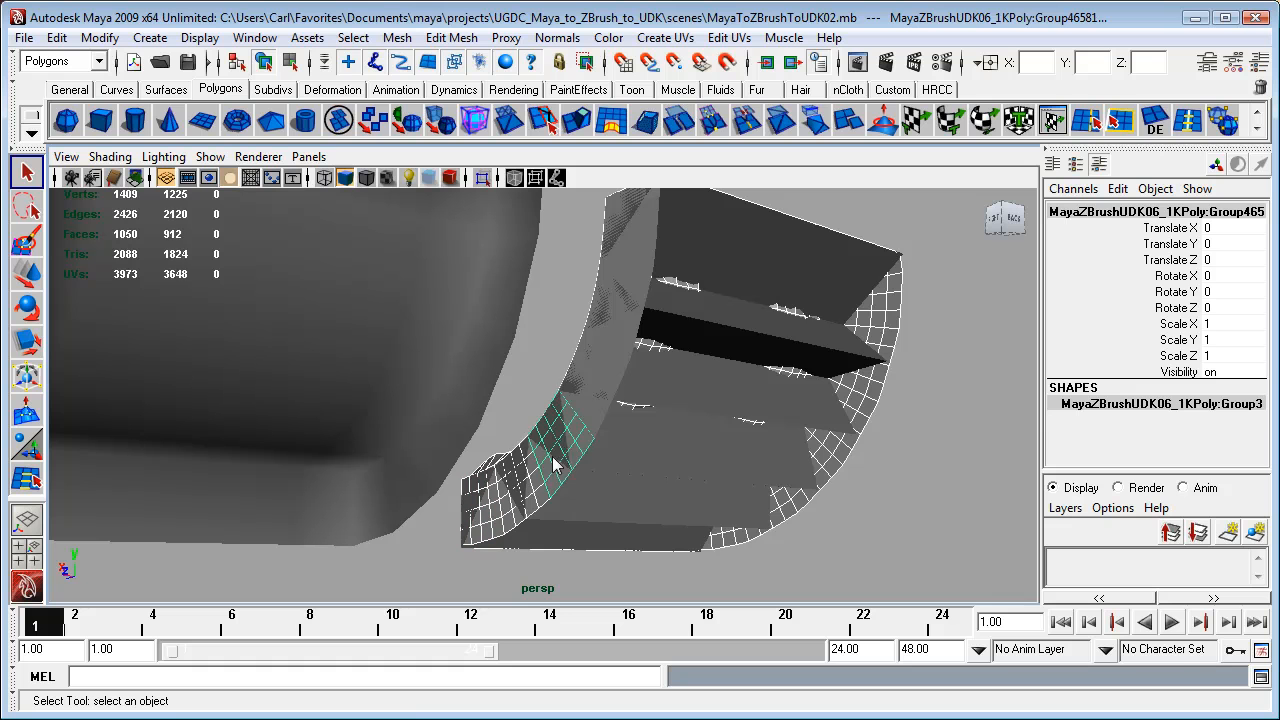
pyautogui.keyDown('shift'); pyautogui.click(605, 390); pyautogui.keyUp('shift')
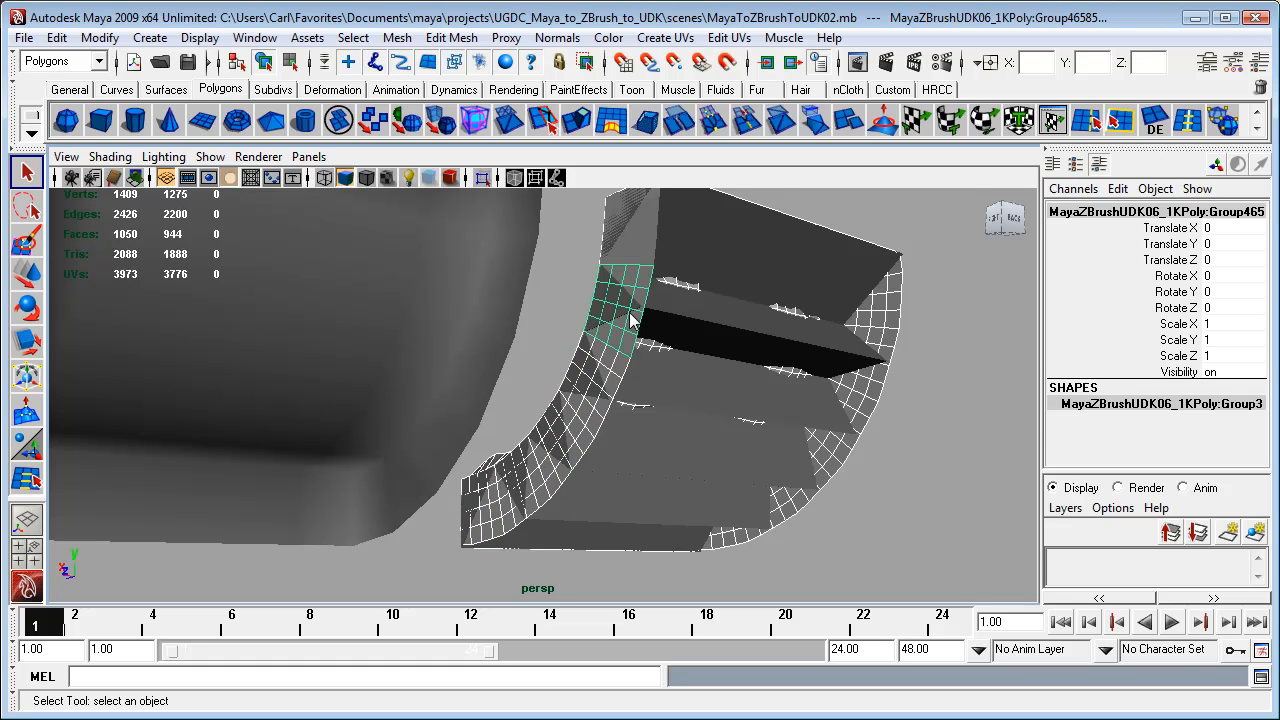
pyautogui.keyDown('shift'); pyautogui.click(640, 256); pyautogui.keyUp('shift')
pyautogui.keyDown('alt'); pyautogui.moveTo(966, 428); pyautogui.dragTo(1105, 464); pyautogui.keyUp('alt')
pyautogui.keyDown('alt'); pyautogui.moveTo(208, 520); pyautogui.dragTo(437, 416); pyautogui.keyUp('alt')
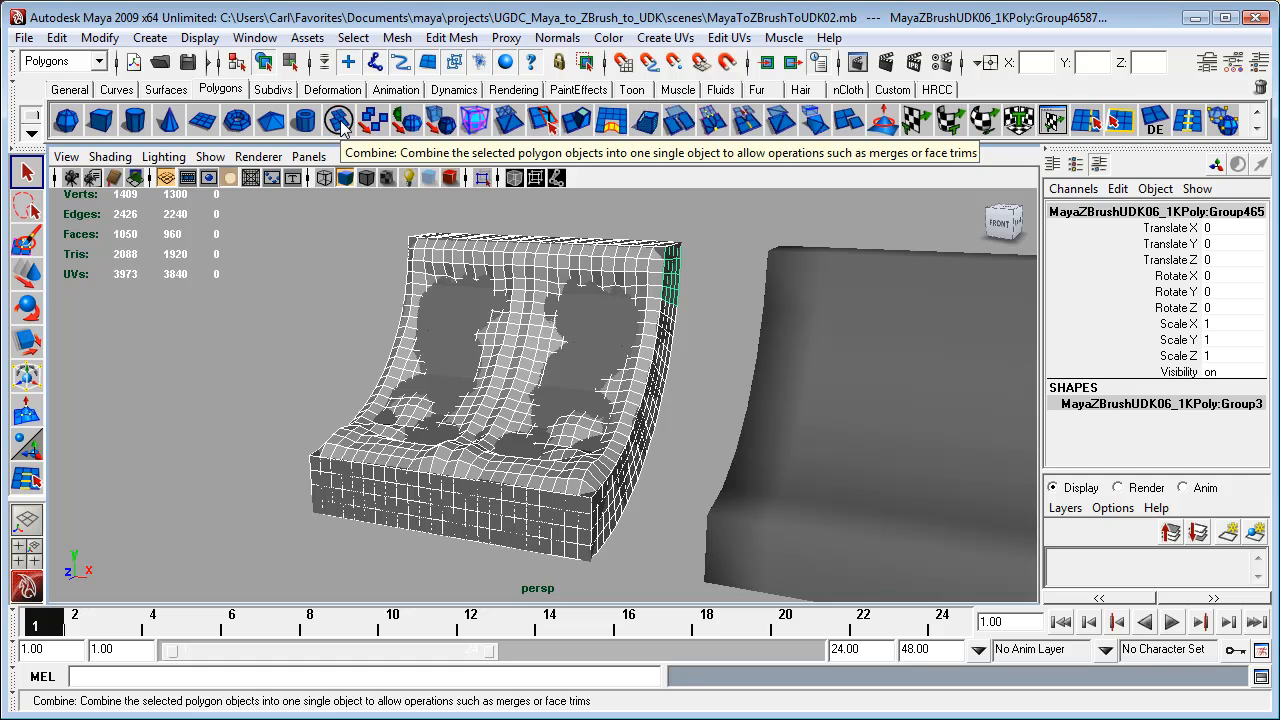
pyautogui.click(340, 121)
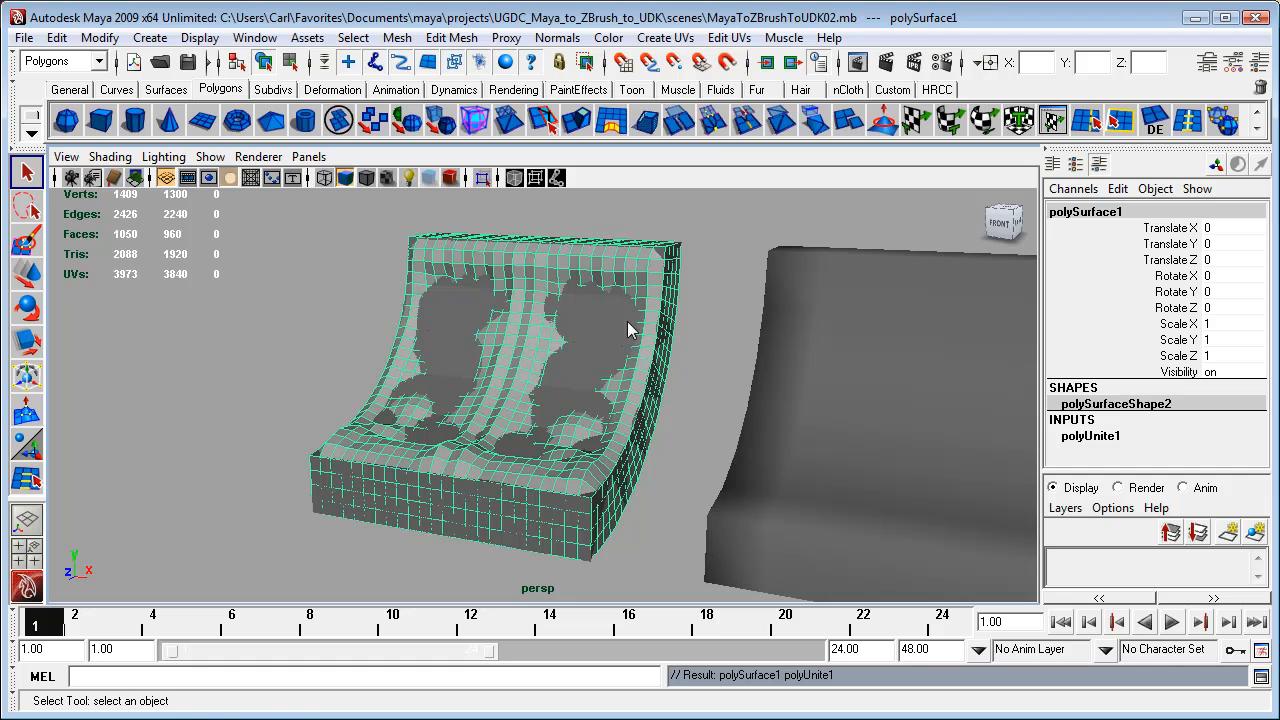
# Merge the combined mesh's vertices and return to object selection
pyautogui.click(713, 120)
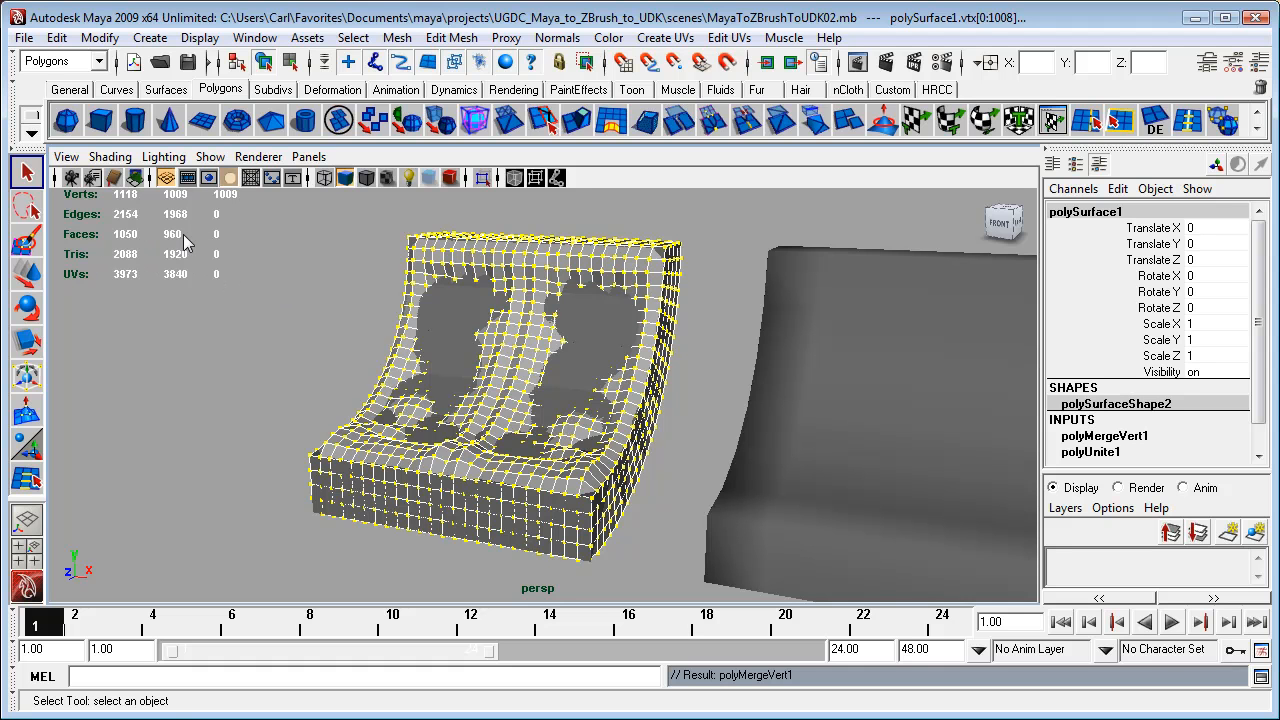
pyautogui.keyDown('alt'); pyautogui.moveTo(638, 541); pyautogui.dragTo(640, 400); pyautogui.keyUp('alt')
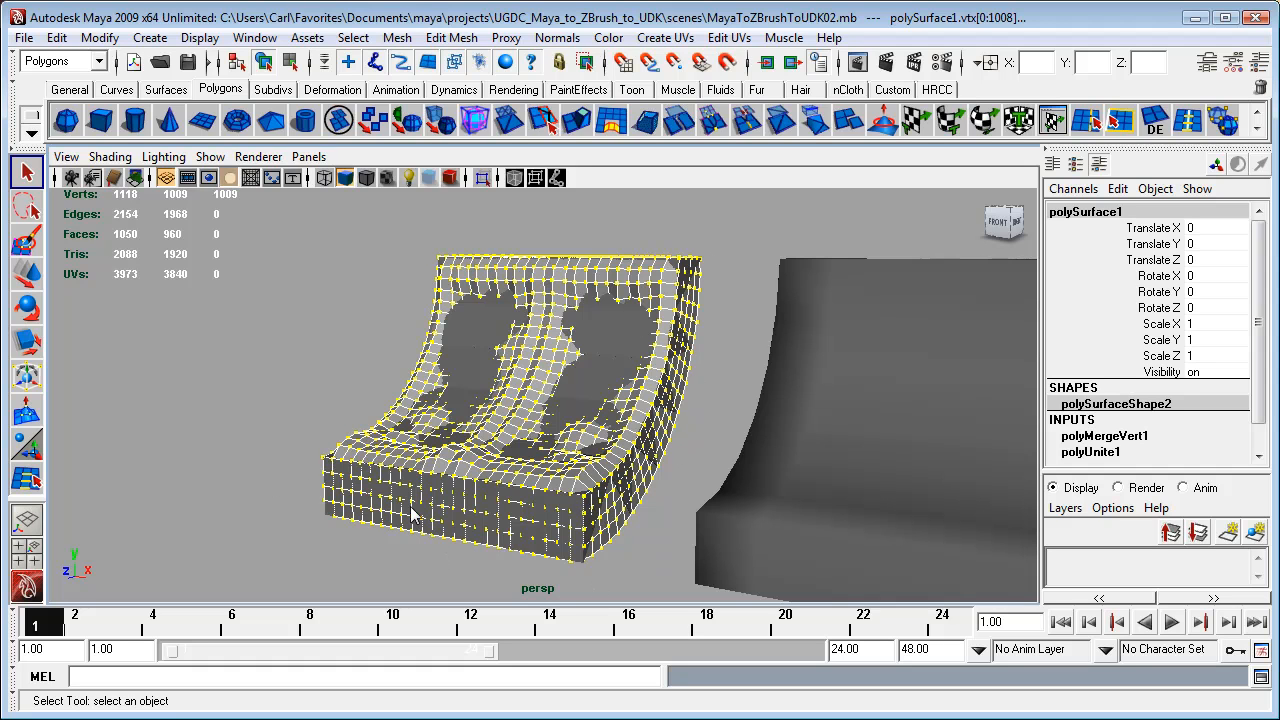
pyautogui.keyDown('alt'); pyautogui.moveTo(622, 578); pyautogui.dragTo(578, 507); pyautogui.keyUp('alt')
pyautogui.click(288, 63)
pyautogui.click(264, 62)
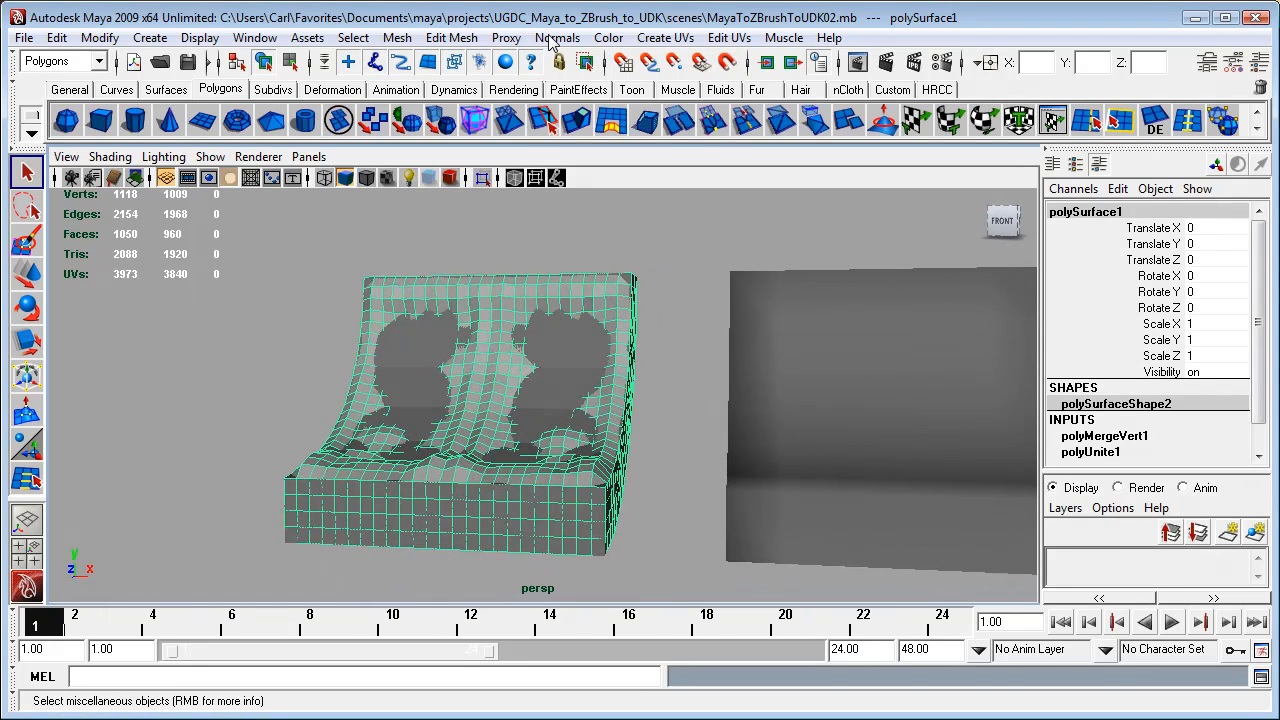
# Soften all edges of the combined mesh and check its shading from the front and side
pyautogui.click(553, 38)
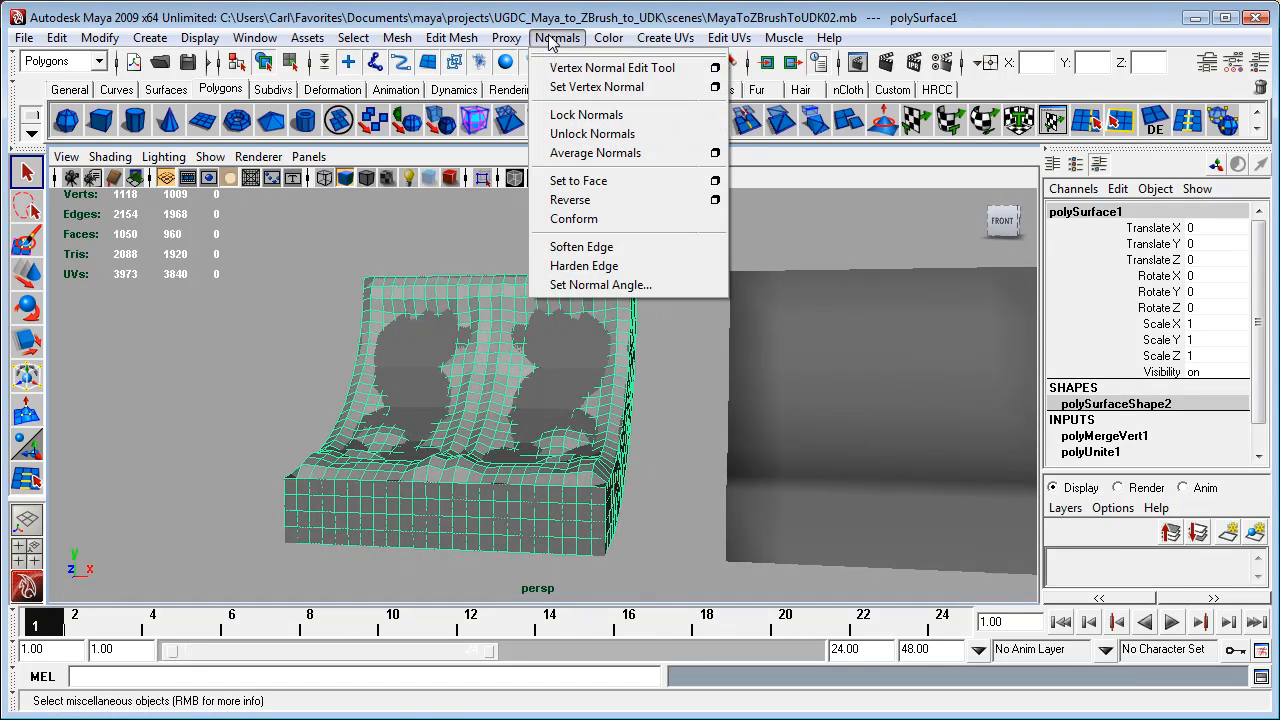
pyautogui.click(600, 252)
pyautogui.keyDown('alt'); pyautogui.moveTo(672, 424); pyautogui.dragTo(653, 448); pyautogui.keyUp('alt')
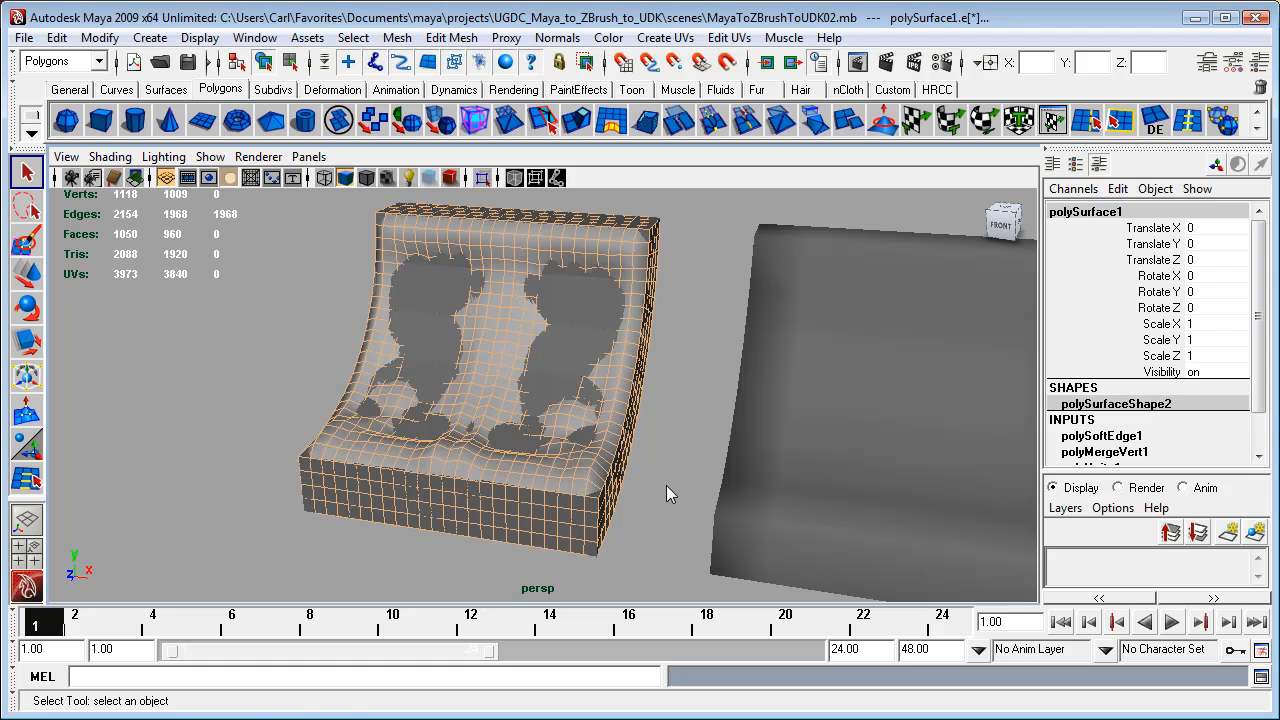
pyautogui.keyDown('alt'); pyautogui.moveTo(665, 503); pyautogui.dragTo(651, 482); pyautogui.keyUp('alt')
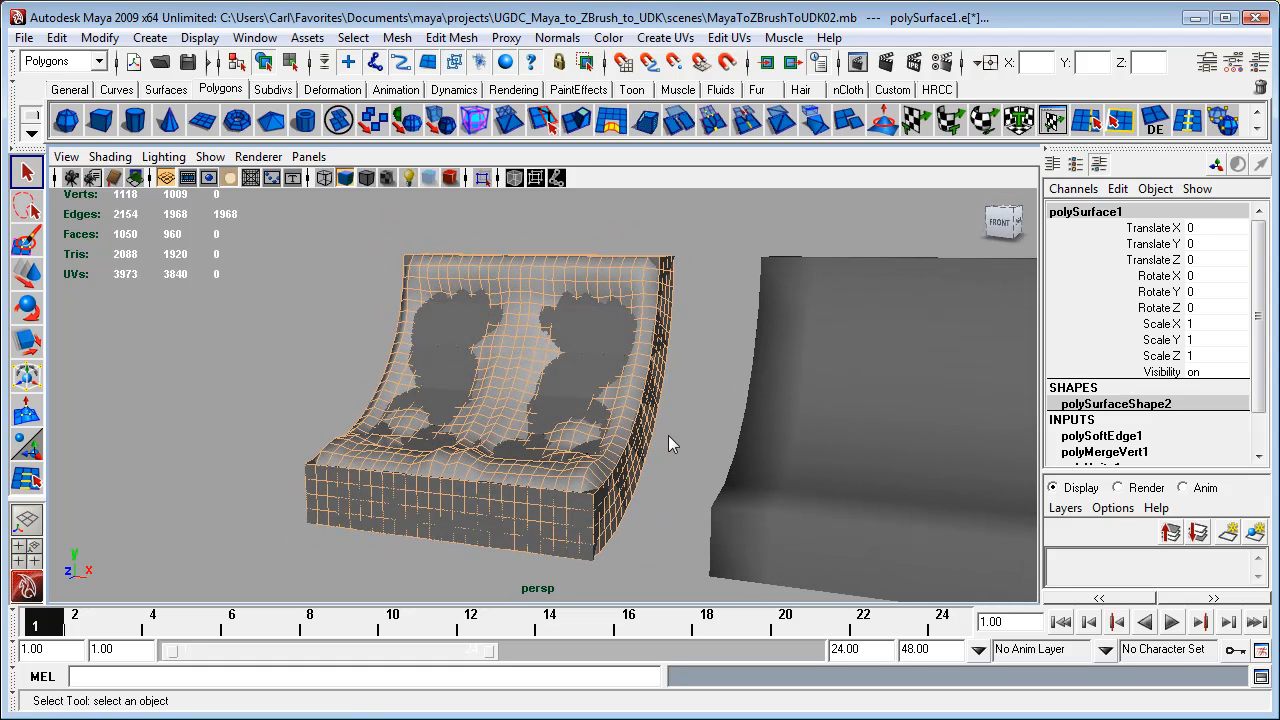
pyautogui.scroll(2, 644, 495)
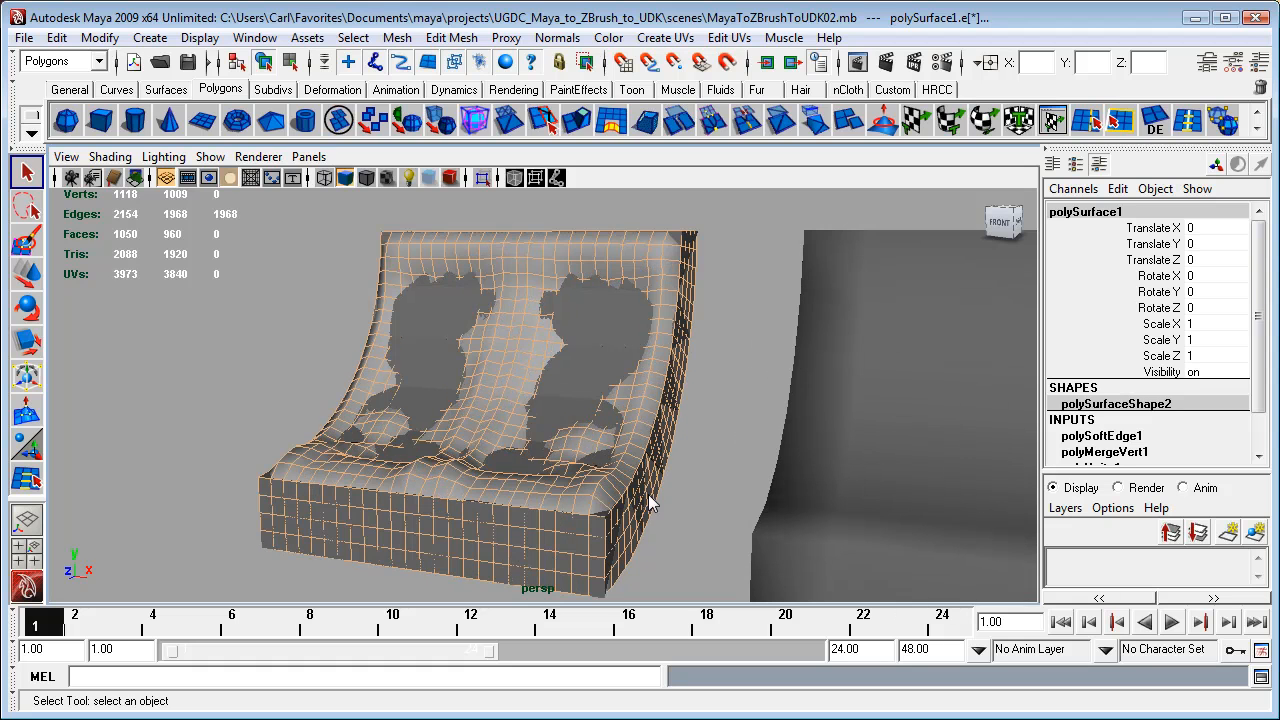
pyautogui.keyDown('alt'); pyautogui.moveTo(685, 530); pyautogui.dragTo(639, 544); pyautogui.keyUp('alt')
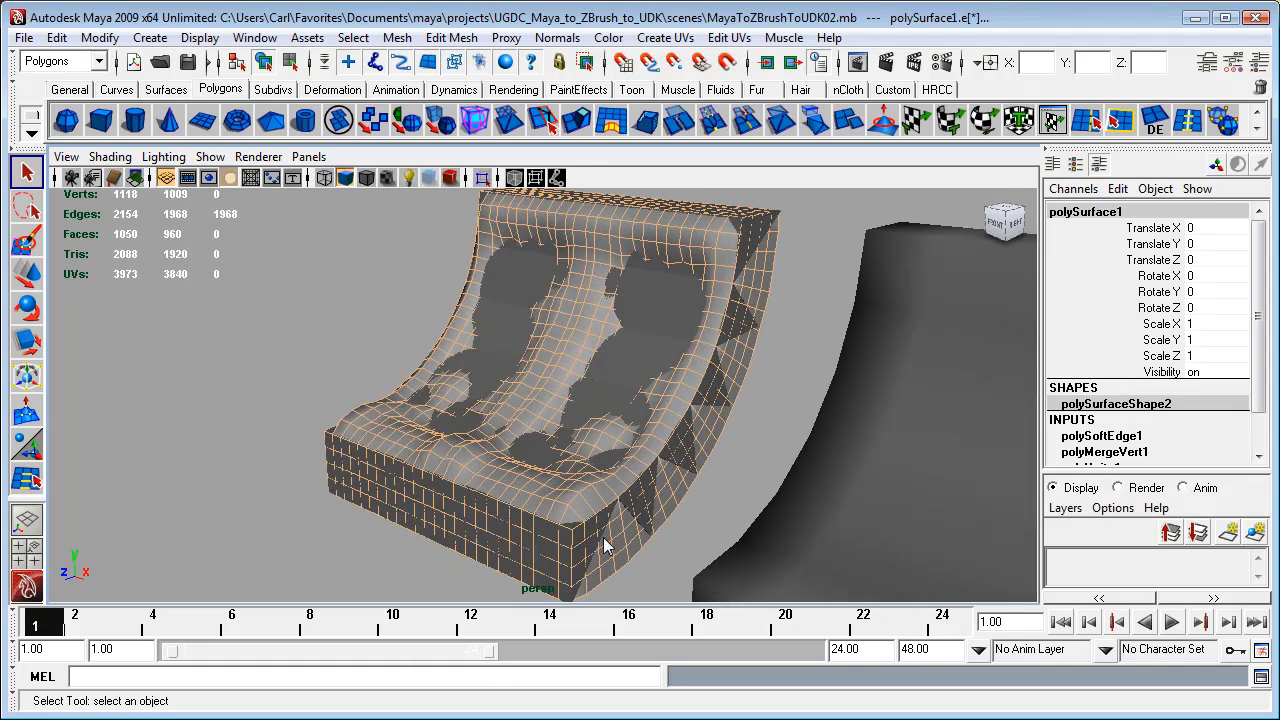
pyautogui.keyDown('alt'); pyautogui.moveTo(642, 554); pyautogui.dragTo(840, 490); pyautogui.keyUp('alt')
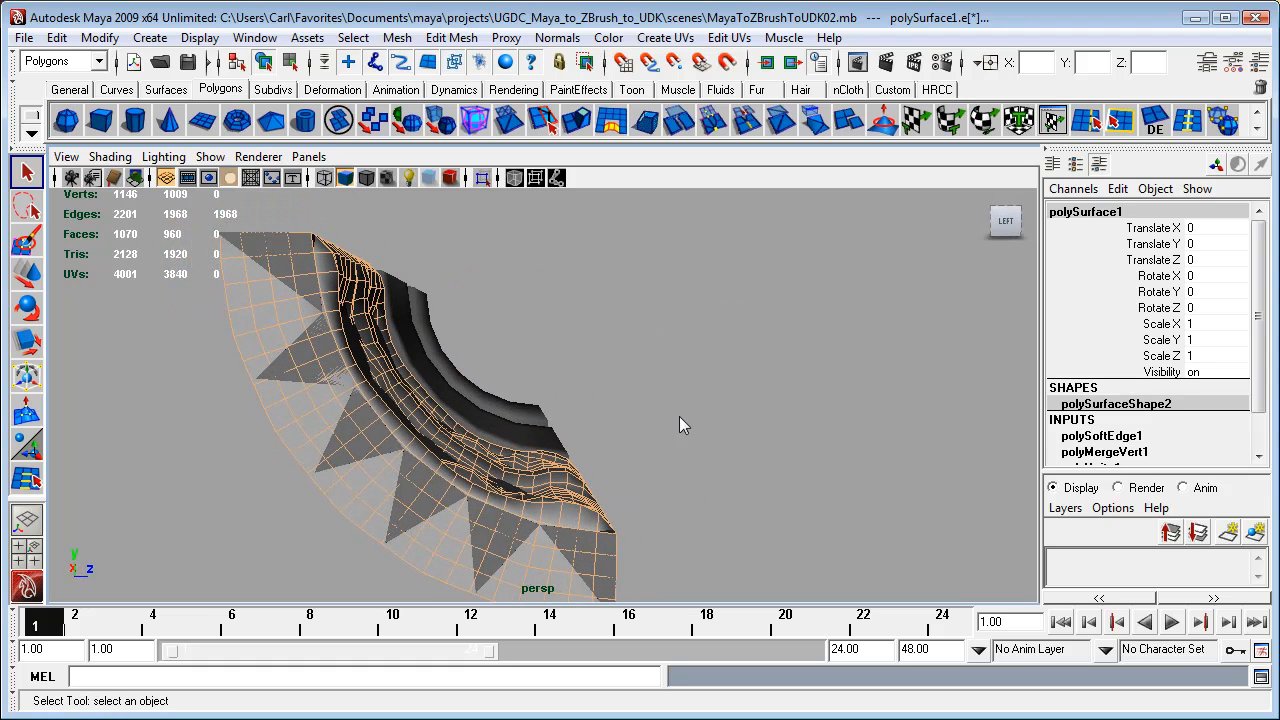
pyautogui.keyDown('alt'); pyautogui.moveTo(755, 483); pyautogui.dragTo(566, 486); pyautogui.keyUp('alt')
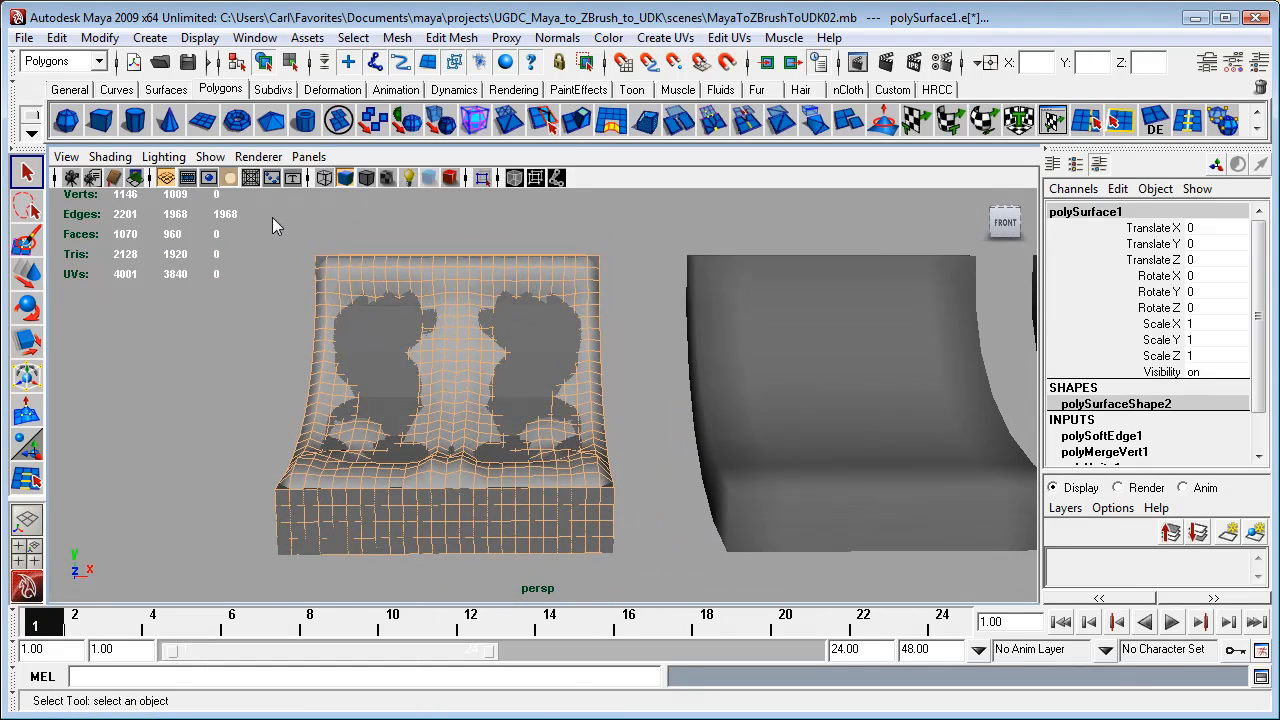
# Clear the edge selection on the combined mesh and select only the overlapping low-poly quarter-pipe pieces
pyautogui.moveTo(286, 229); pyautogui.dragTo(484, 562)
pyautogui.click(655, 497)
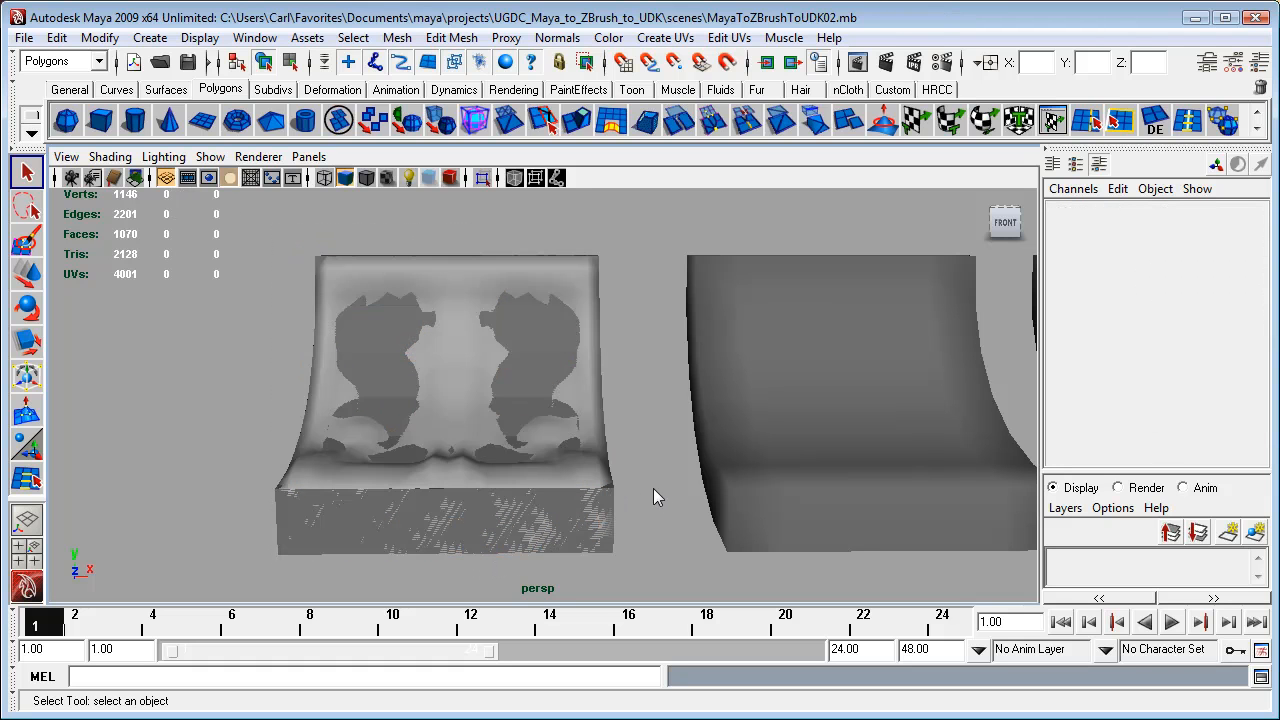
pyautogui.click(461, 371)
pyautogui.moveTo(277, 222); pyautogui.dragTo(492, 542)
pyautogui.keyDown('alt'); pyautogui.moveTo(674, 430); pyautogui.dragTo(514, 450); pyautogui.keyUp('alt')
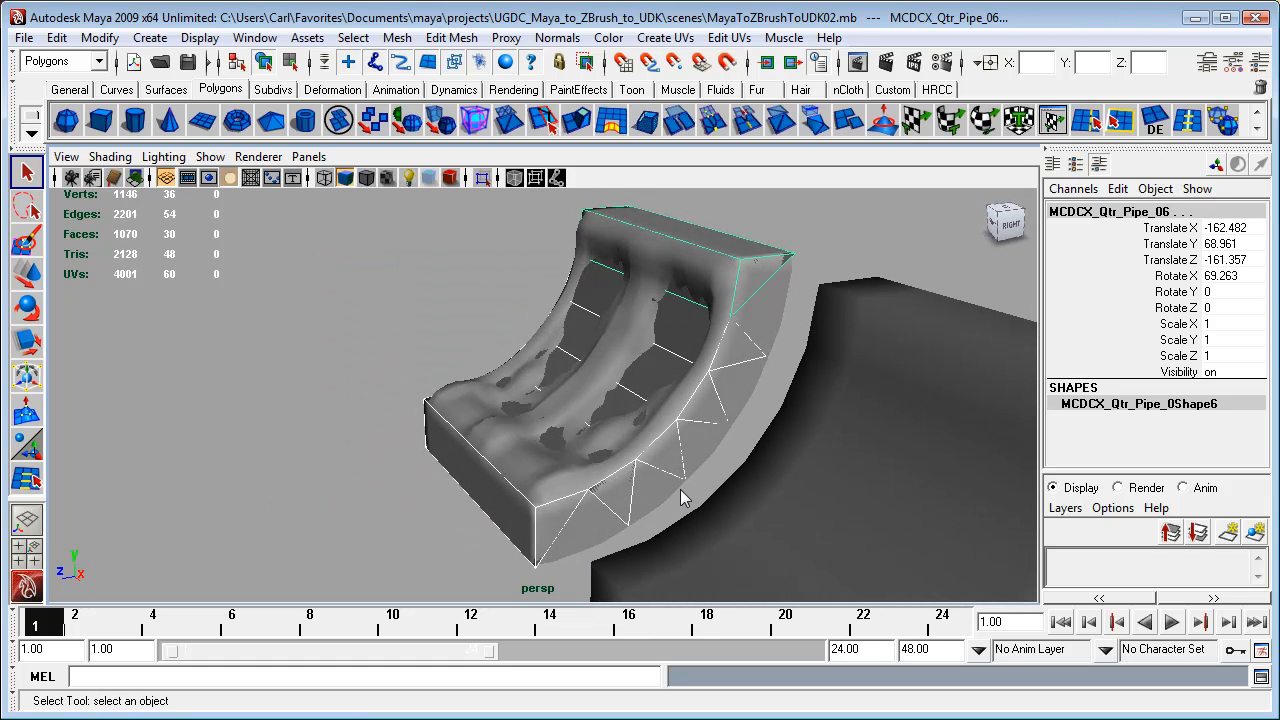
pyautogui.keyDown('alt'); pyautogui.moveTo(692, 510); pyautogui.dragTo(661, 478); pyautogui.keyUp('alt')
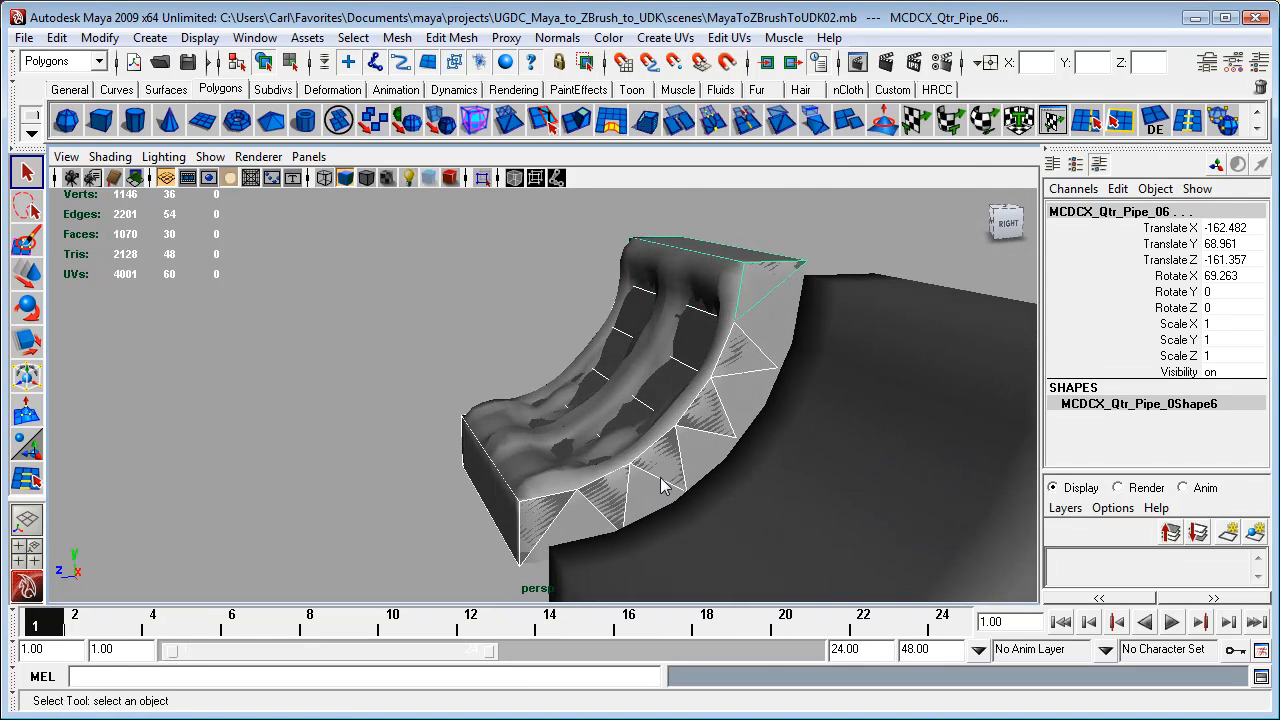
pyautogui.keyDown('alt'); pyautogui.moveTo(428, 543); pyautogui.dragTo(485, 446); pyautogui.keyUp('alt')
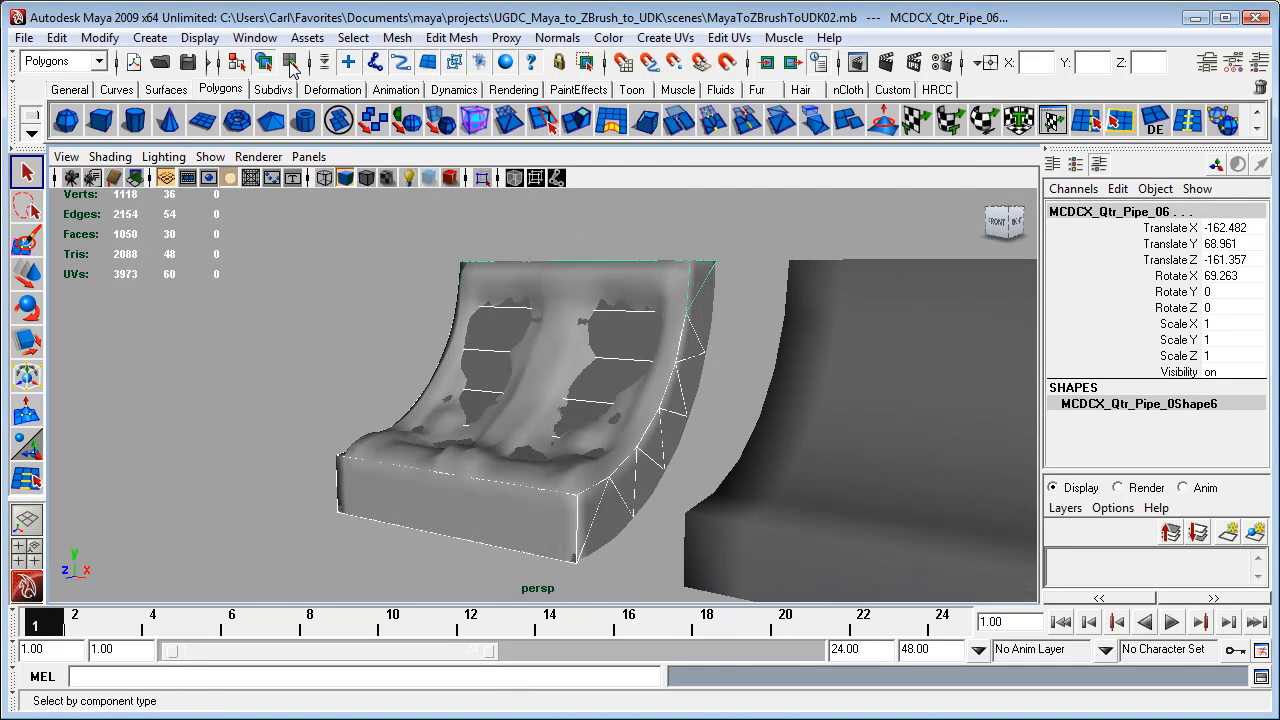
# Switch the low-poly pieces to face selection in wireframe display and select the six faces along their curved front surface
pyautogui.click(289, 62)
pyautogui.click(426, 62)
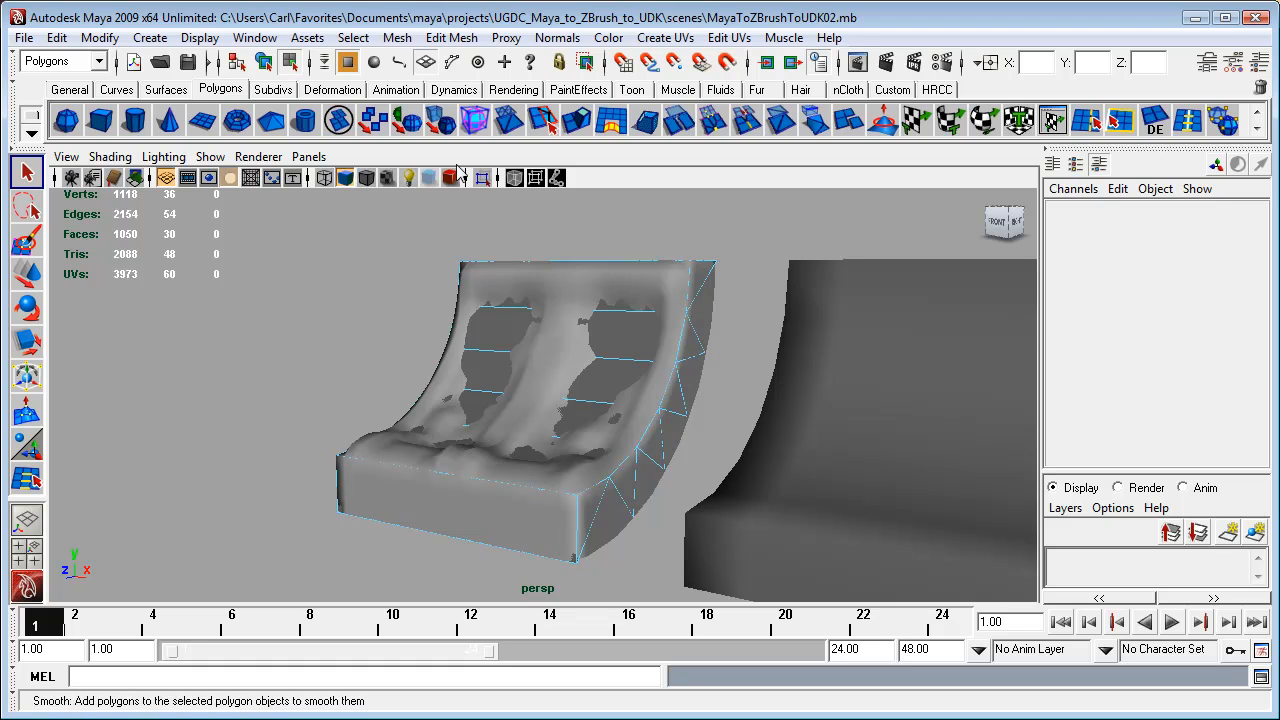
pyautogui.moveTo(606, 591)
pyautogui.keyDown('alt'); pyautogui.mouseDown()
pyautogui.moveTo(668, 591)
pyautogui.moveTo(631, 586)
pyautogui.mouseUp(); pyautogui.keyUp('alt')
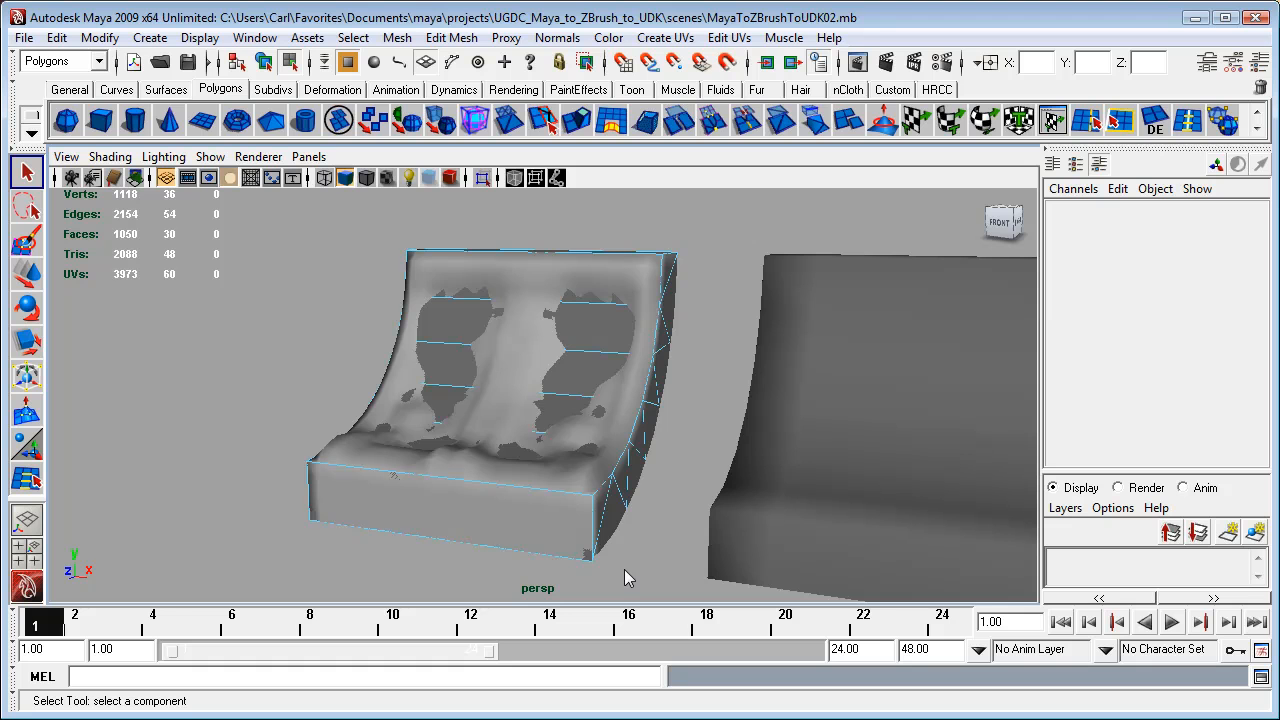
pyautogui.press('4')
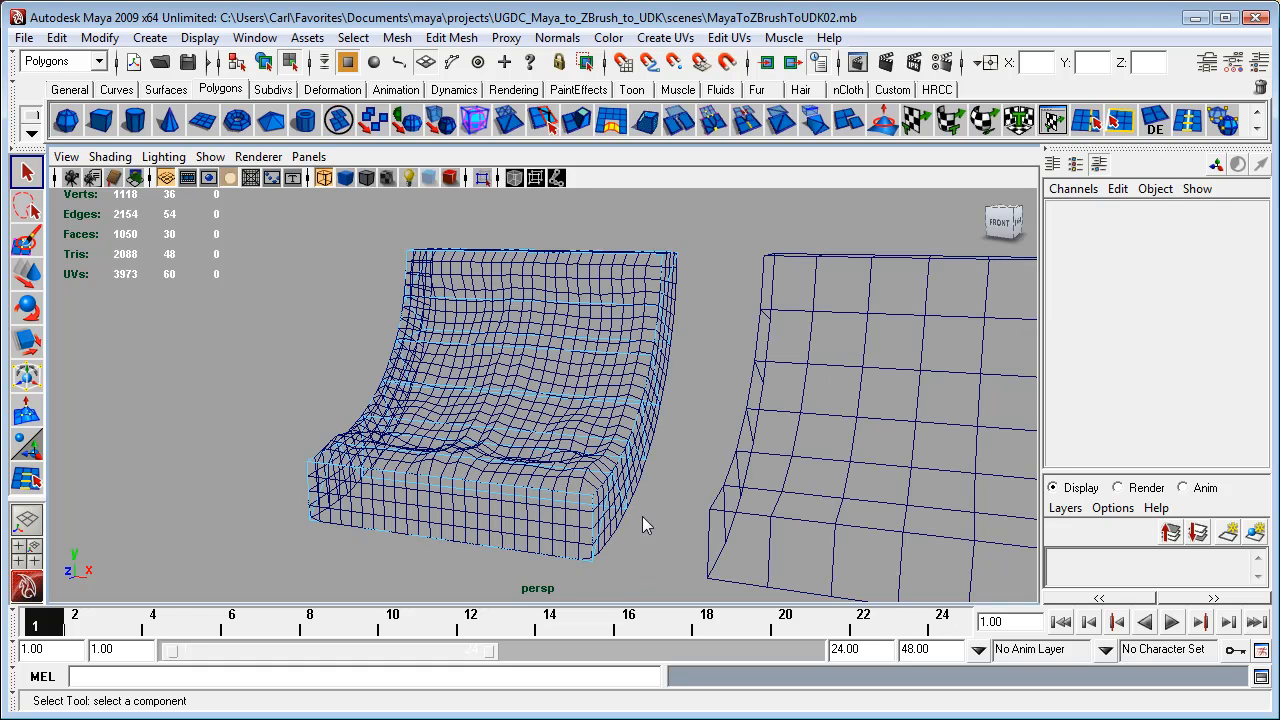
pyautogui.moveTo(654, 513)
pyautogui.keyDown('alt'); pyautogui.mouseDown()
pyautogui.moveTo(646, 500)
pyautogui.moveTo(660, 508)
pyautogui.mouseUp(); pyautogui.keyUp('alt')
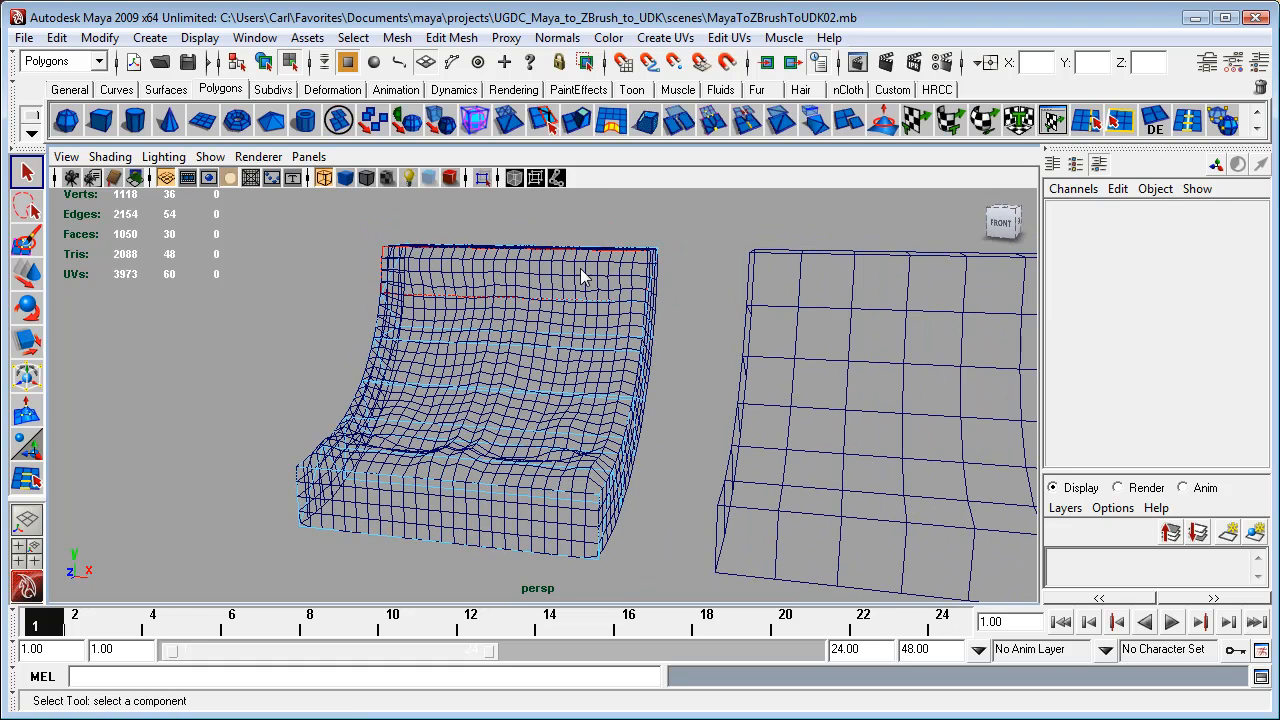
pyautogui.click(585, 282)
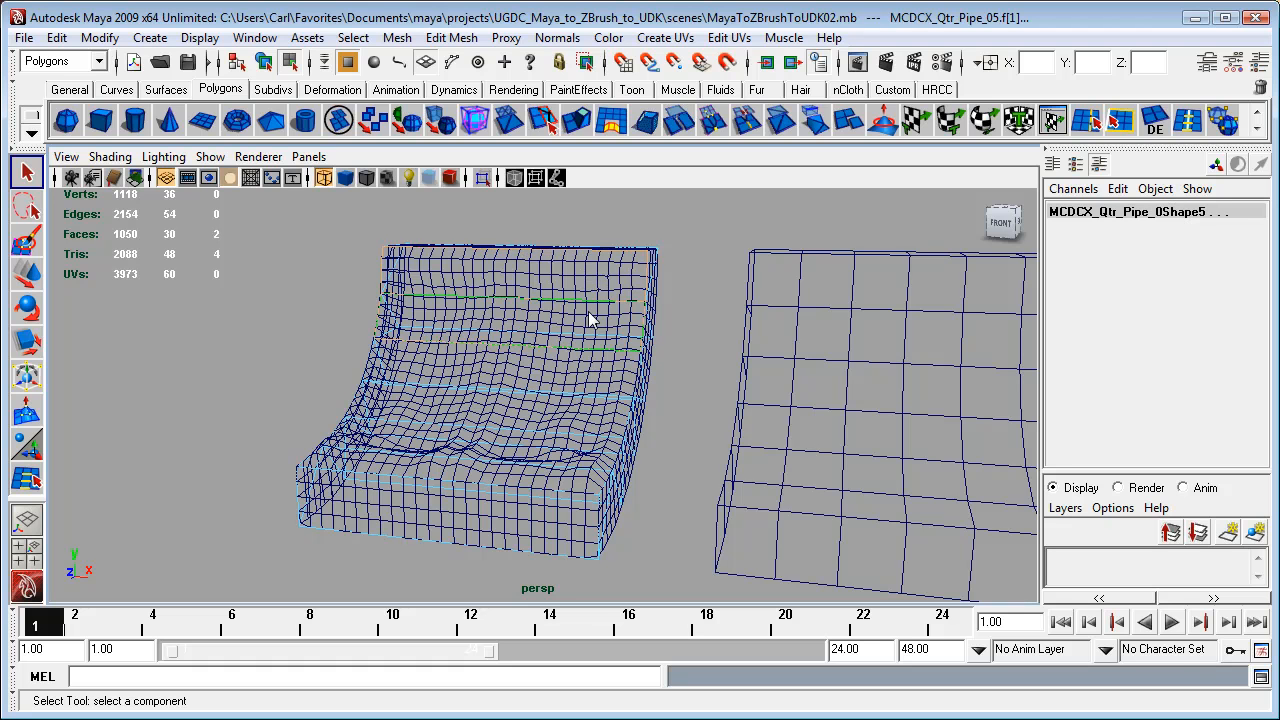
pyautogui.keyDown('shift'); pyautogui.click(574, 466); pyautogui.keyUp('shift')
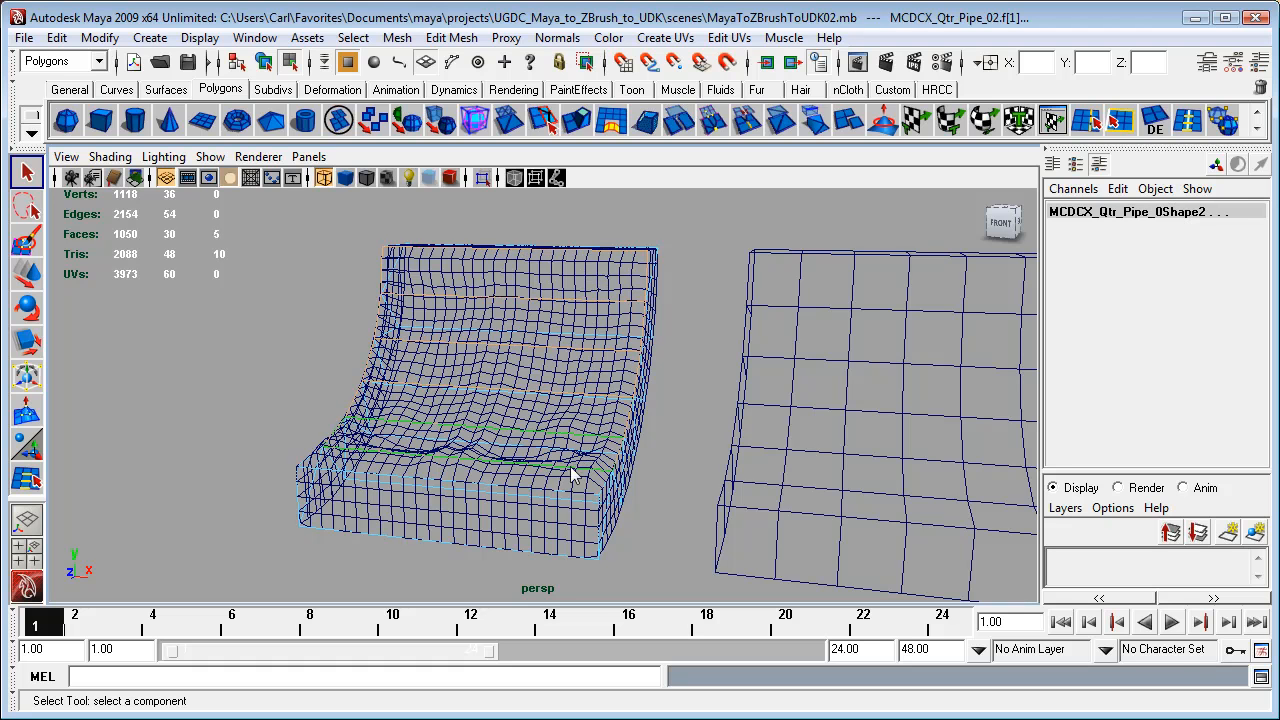
pyautogui.keyDown('alt'); pyautogui.moveTo(661, 530); pyautogui.dragTo(543, 520); pyautogui.keyUp('alt')
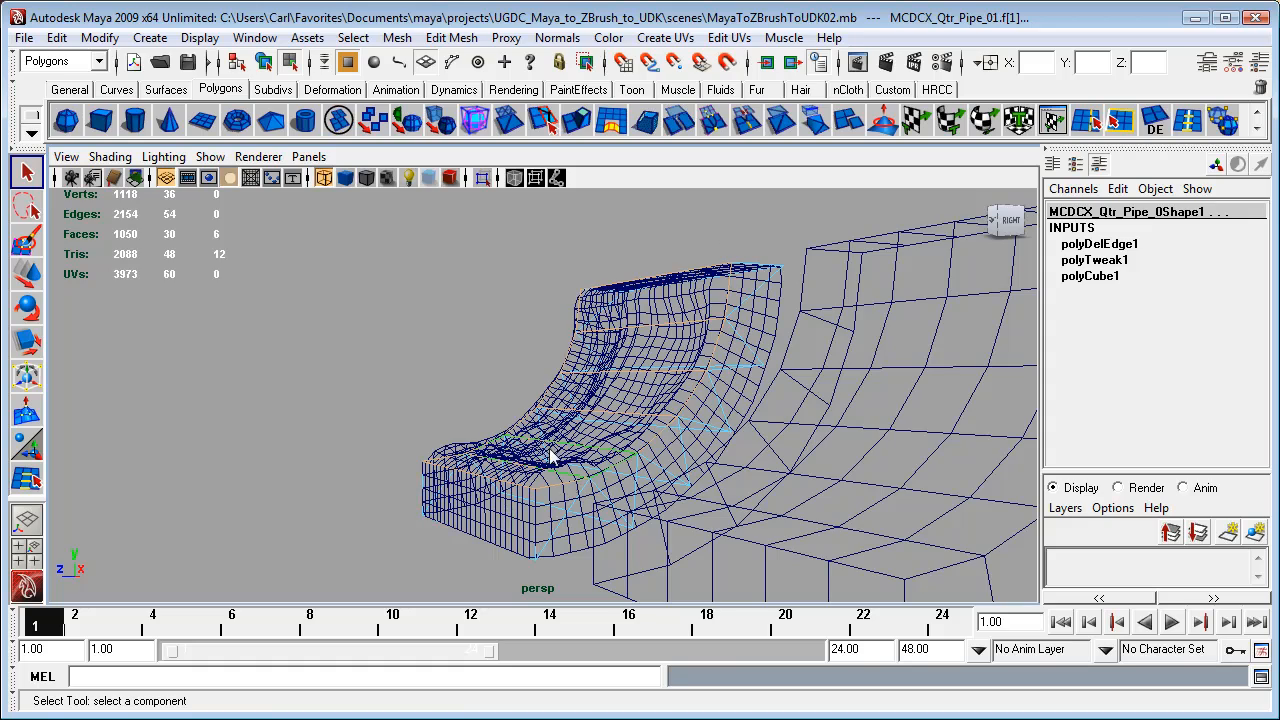
pyautogui.moveTo(453, 562)
pyautogui.keyDown('alt'); pyautogui.mouseDown()
pyautogui.moveTo(700, 531)
pyautogui.moveTo(592, 568)
pyautogui.moveTo(453, 549)
pyautogui.mouseUp(); pyautogui.keyUp('alt')
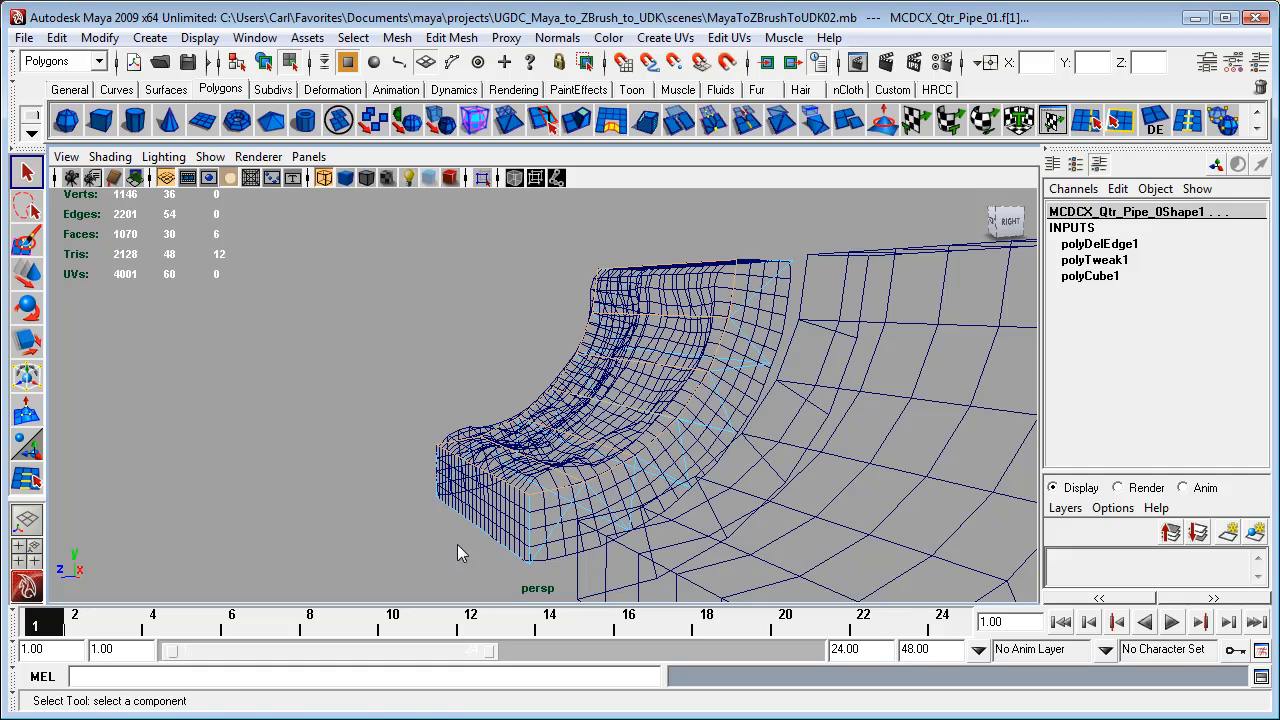
# Move the scale pivot of the selected faces to the pieces' top edge and front face, about 128 in Y and 0 in Z
pyautogui.press('r')
pyautogui.moveTo(717, 484)
pyautogui.keyDown('alt'); pyautogui.mouseDown()
pyautogui.moveTo(751, 494)
pyautogui.moveTo(708, 492)
pyautogui.mouseUp(); pyautogui.keyUp('alt')
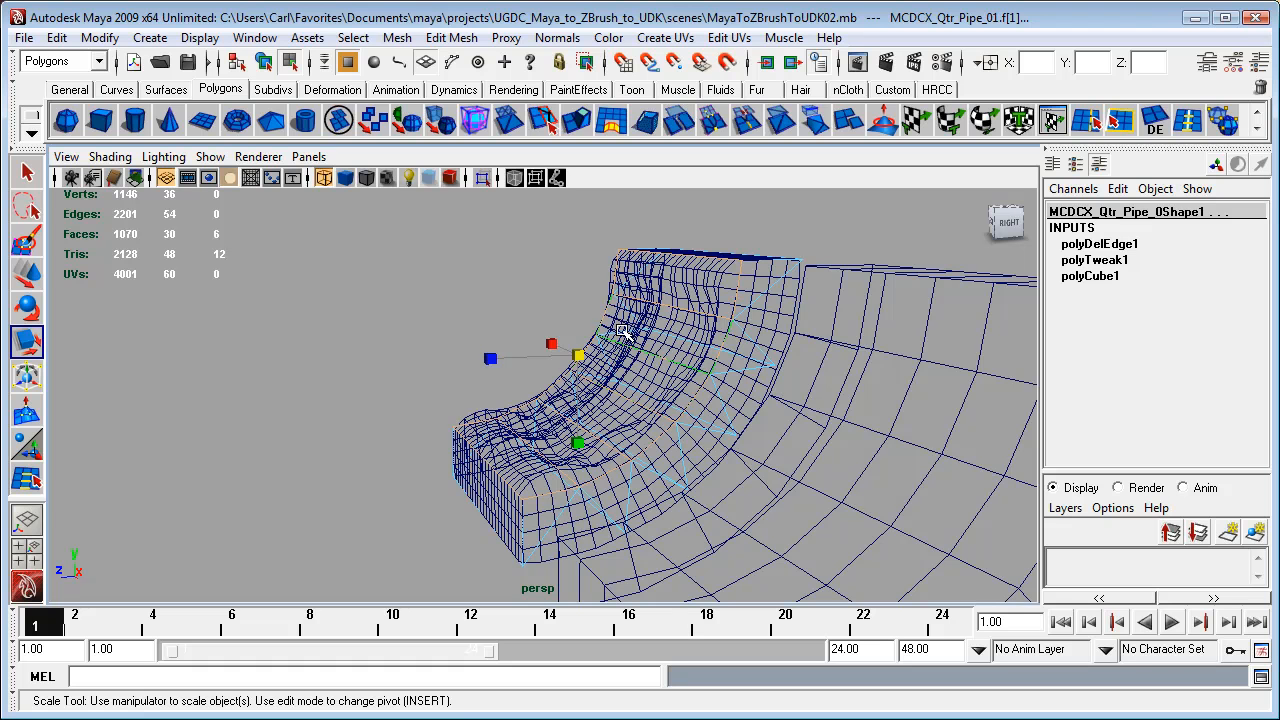
pyautogui.keyDown('alt'); pyautogui.moveTo(560, 330); pyautogui.dragTo(508, 310); pyautogui.keyUp('alt')
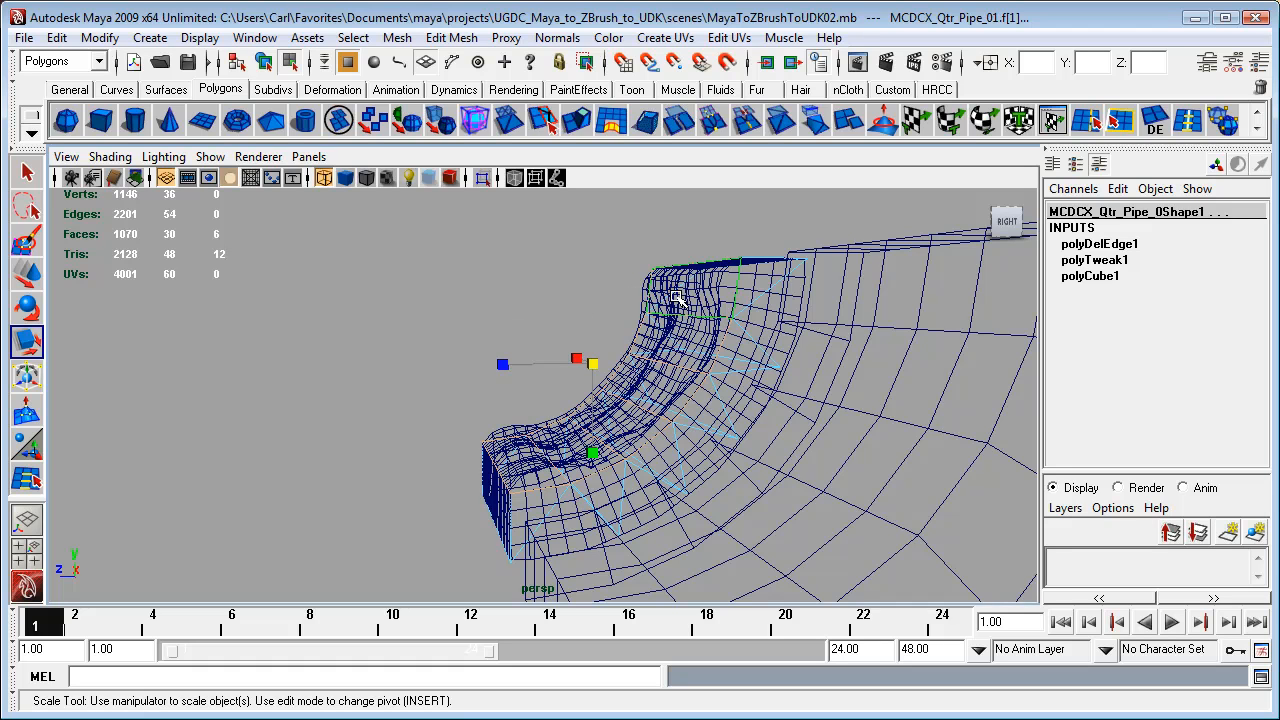
pyautogui.press('Insert')
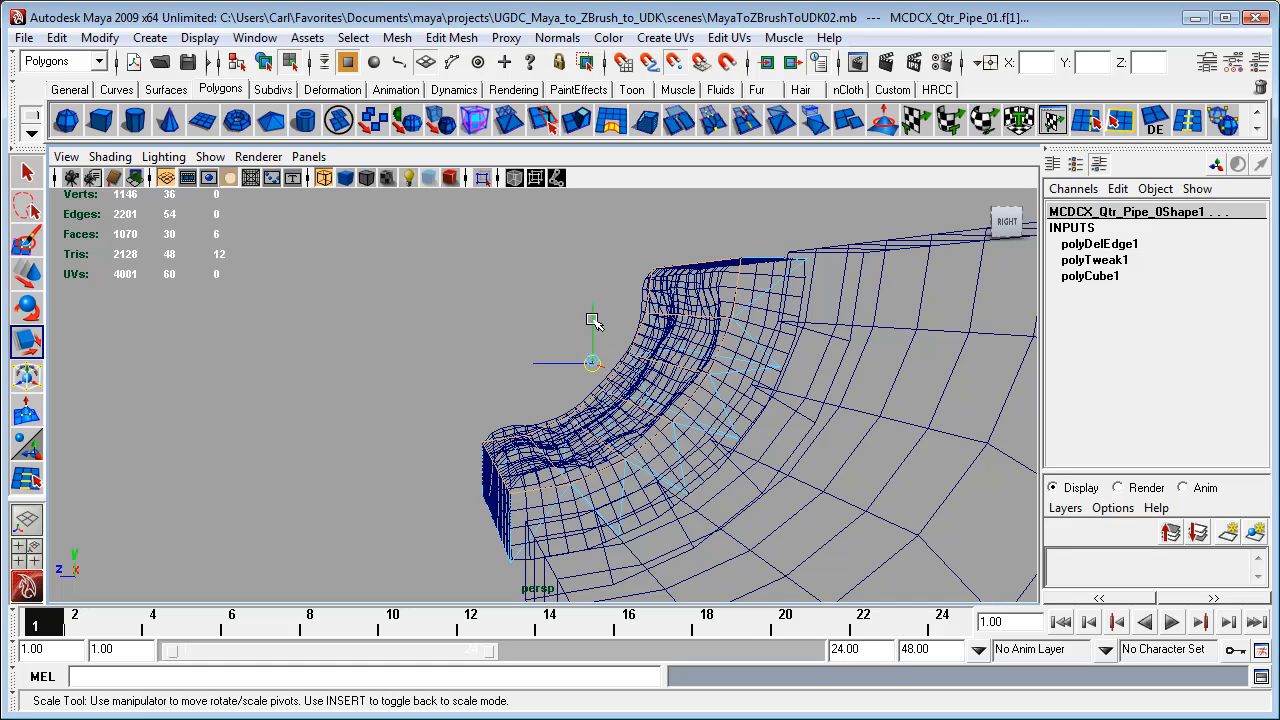
pyautogui.click(592, 319)
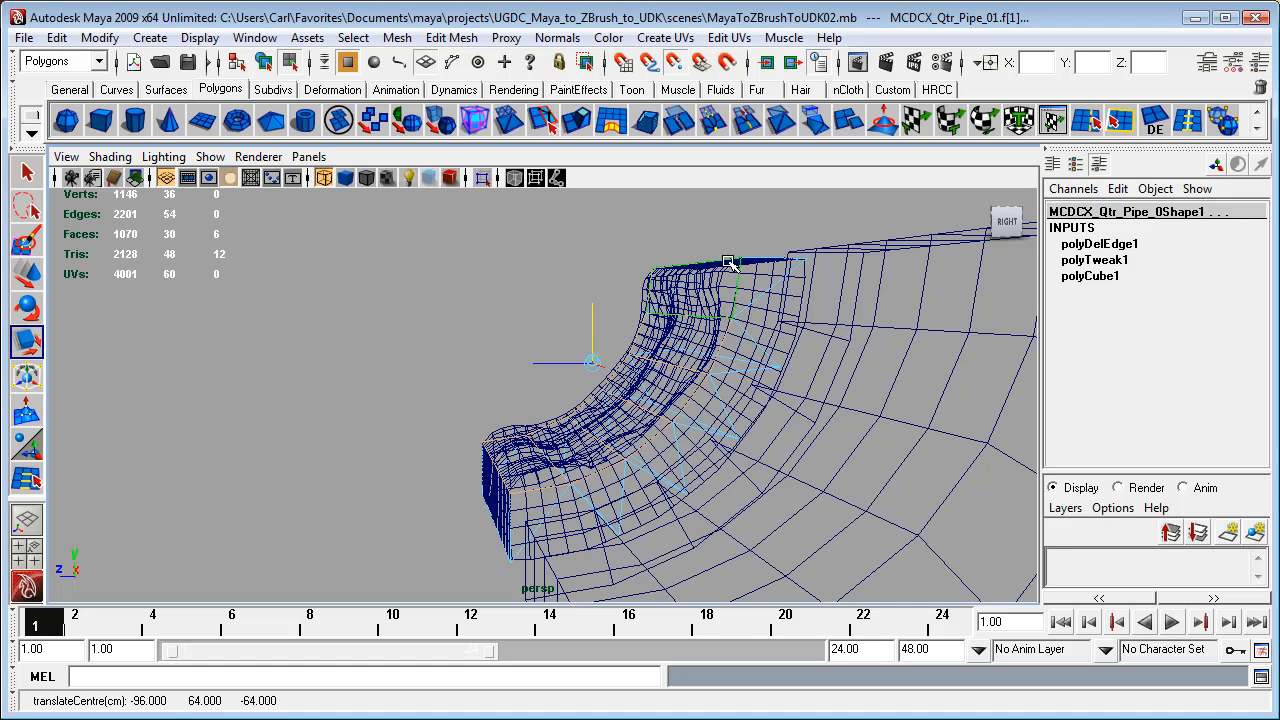
pyautogui.moveTo(728, 262); pyautogui.dragTo(726, 262, button='middle')
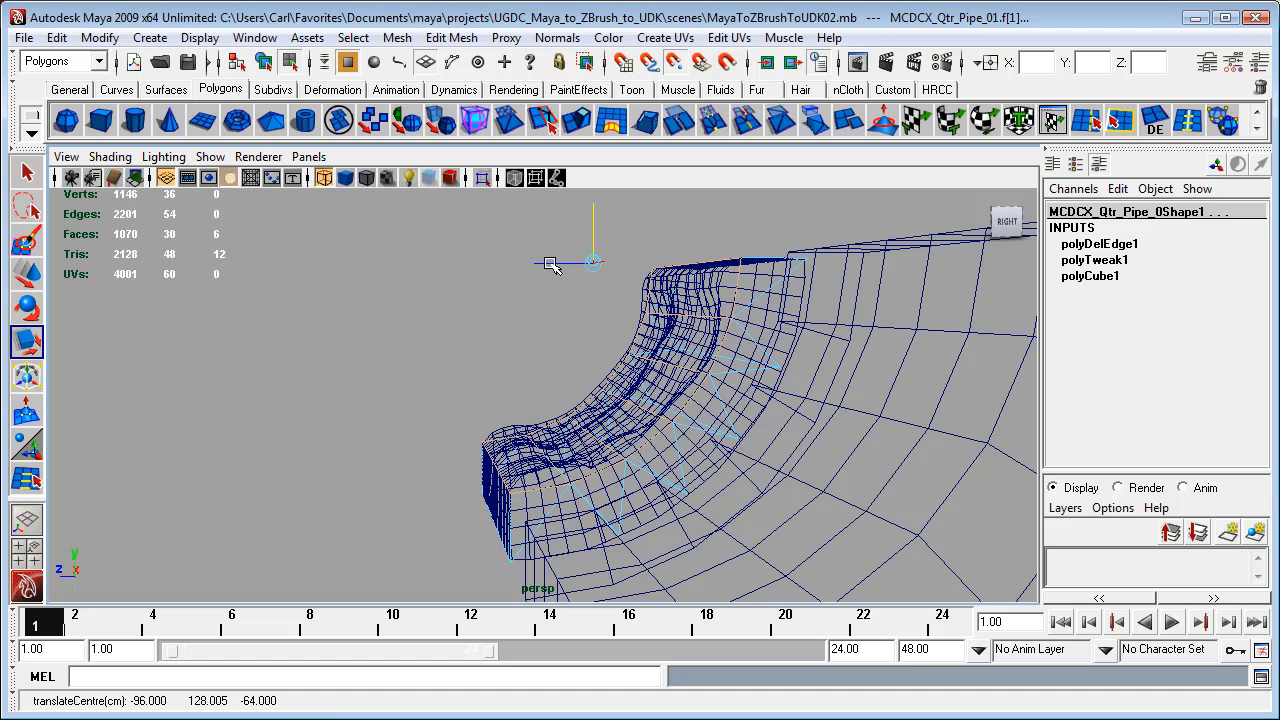
pyautogui.click(497, 472)
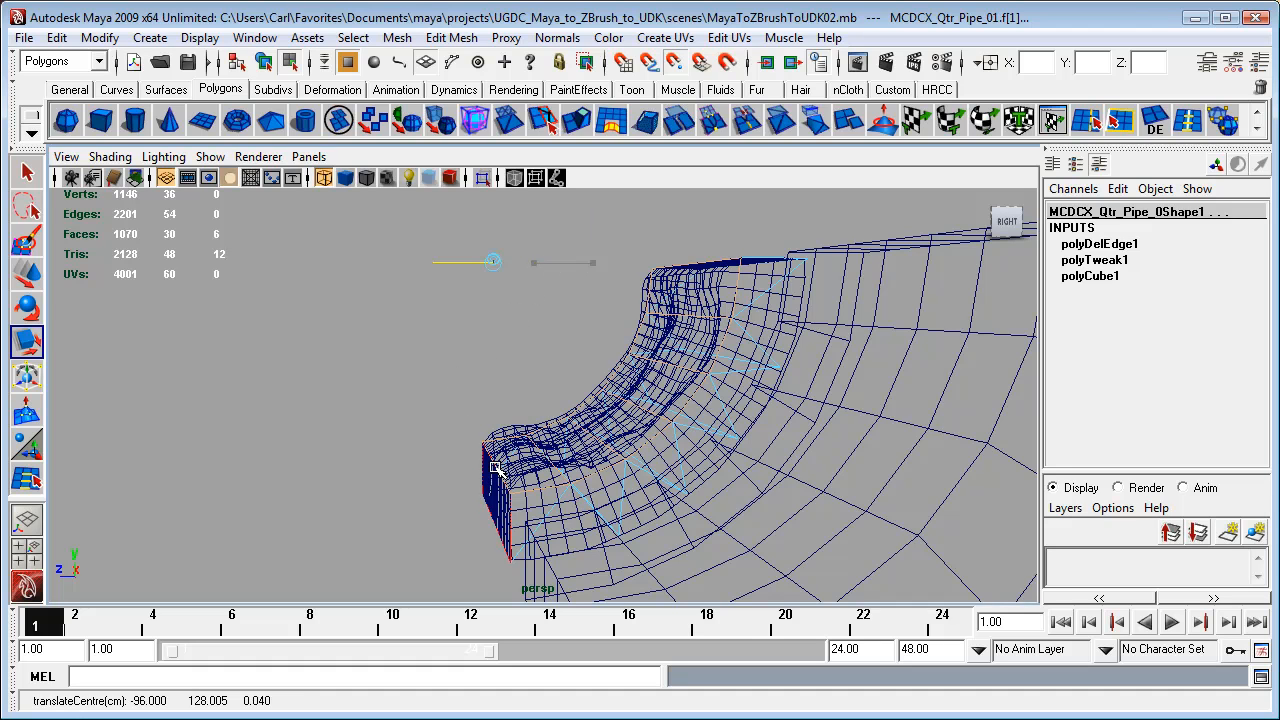
pyautogui.press('r')
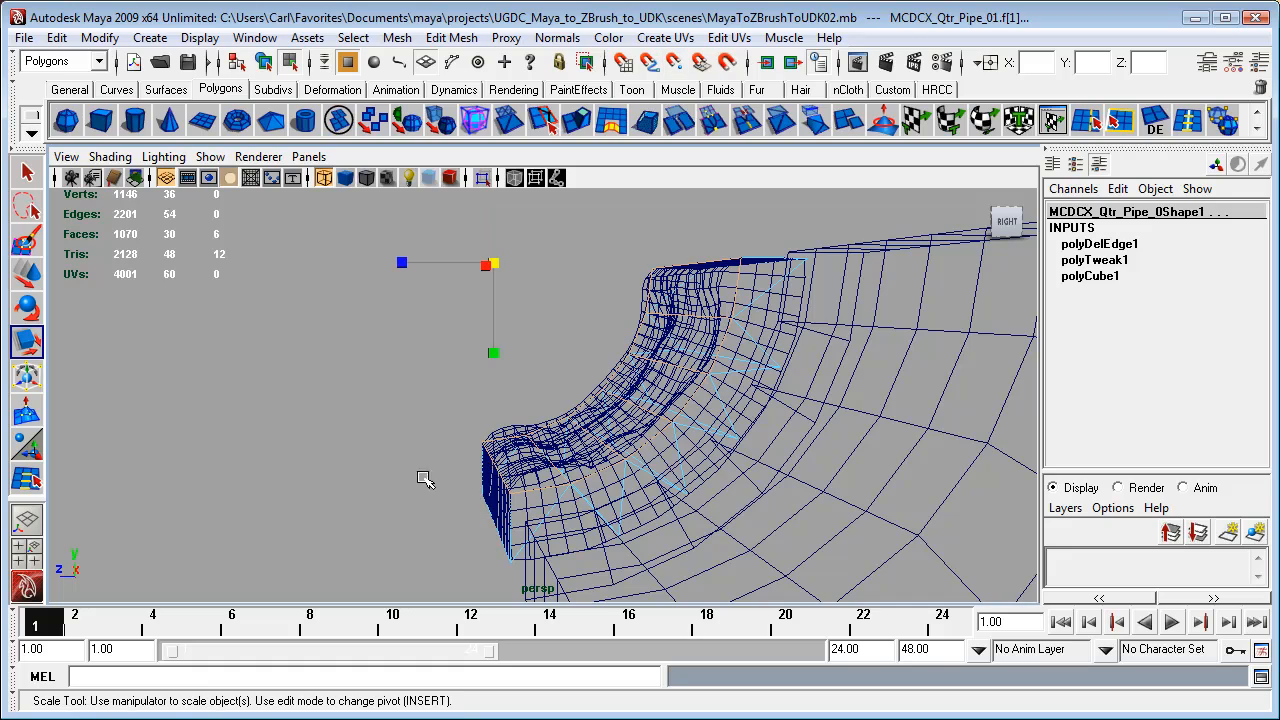
# Return to shaded display and scale the selected faces uniformly about the pivot so they rise to the sculpted mesh's curved surface
pyautogui.keyDown('alt'); pyautogui.moveTo(409, 488); pyautogui.dragTo(437, 503); pyautogui.keyUp('alt')
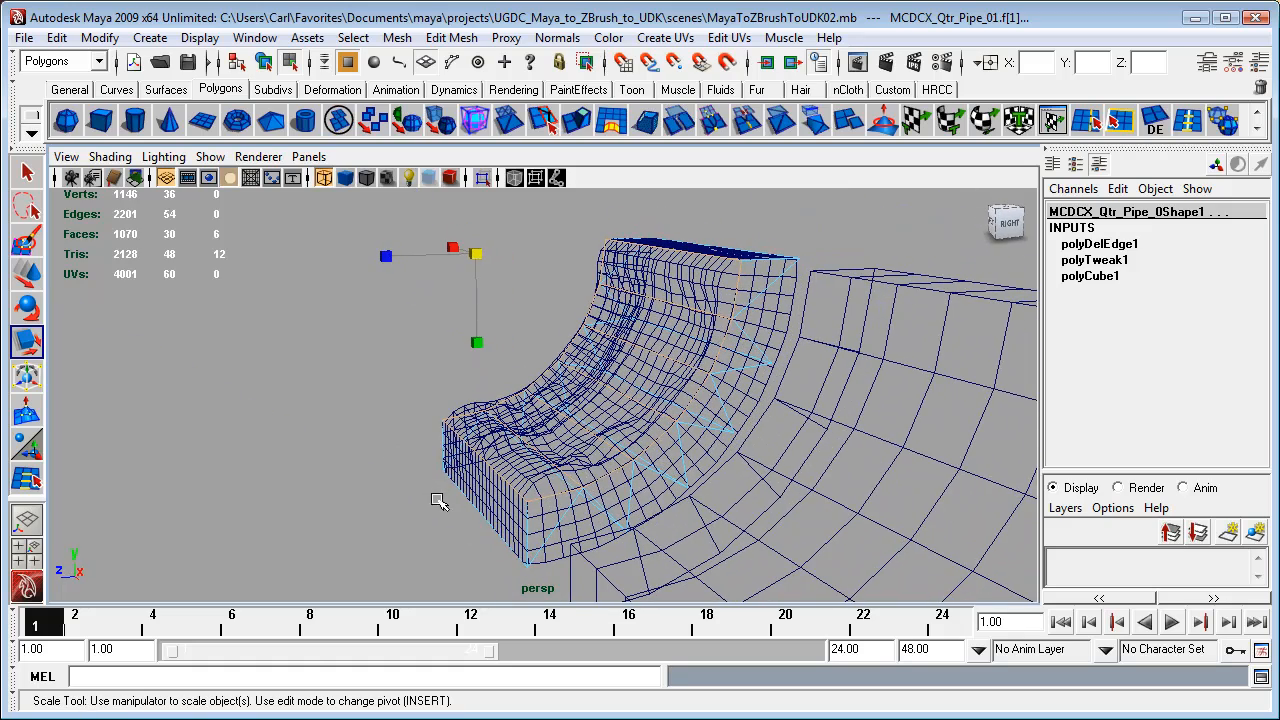
pyautogui.keyDown('alt'); pyautogui.moveTo(355, 490); pyautogui.dragTo(620, 360); pyautogui.keyUp('alt')
pyautogui.press('5')
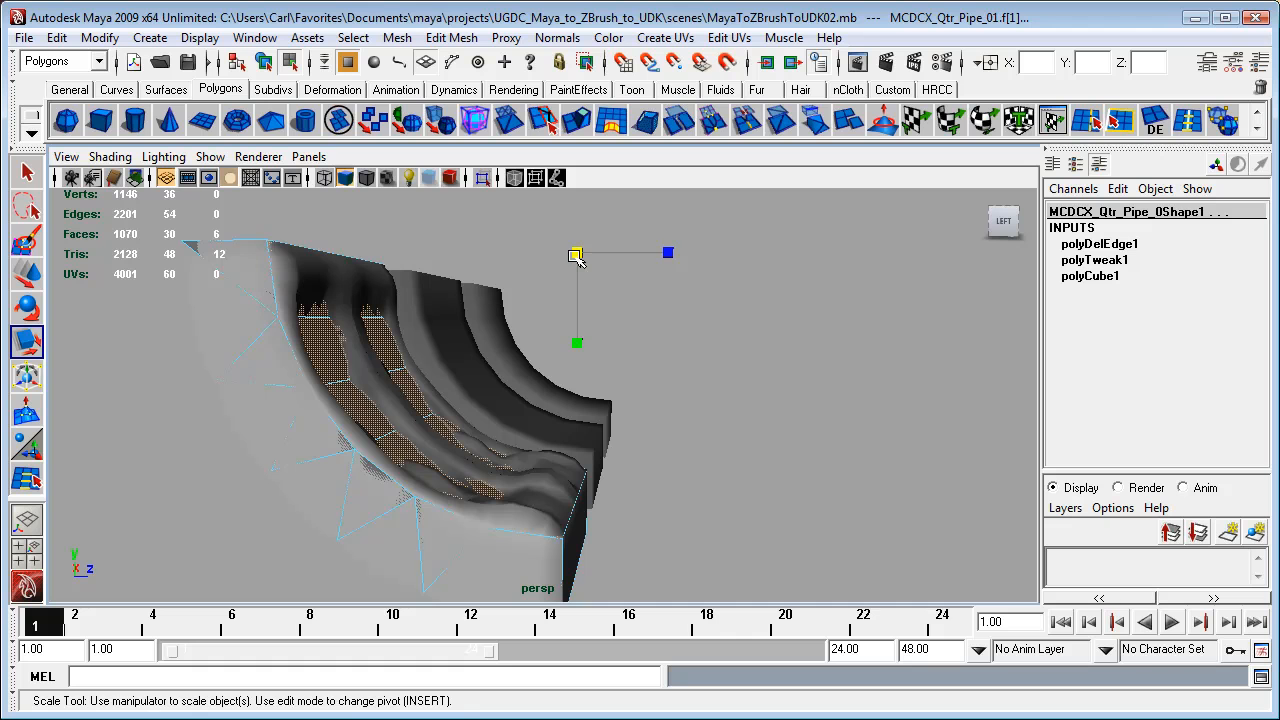
pyautogui.moveTo(576, 255); pyautogui.dragTo(558, 259)
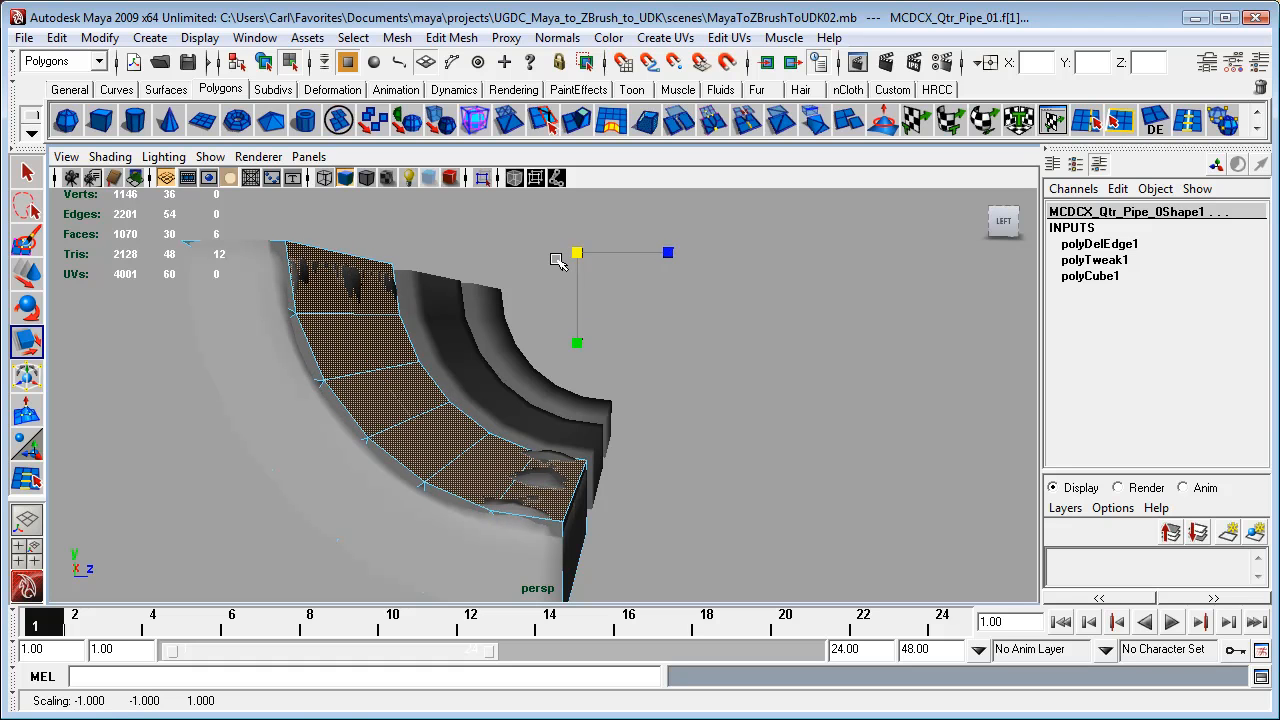
# Adjust the width of the selected curved faces by scaling them slightly along X only, and check the fit from several sides
pyautogui.keyDown('alt'); pyautogui.moveTo(706, 512); pyautogui.dragTo(299, 551); pyautogui.keyUp('alt')
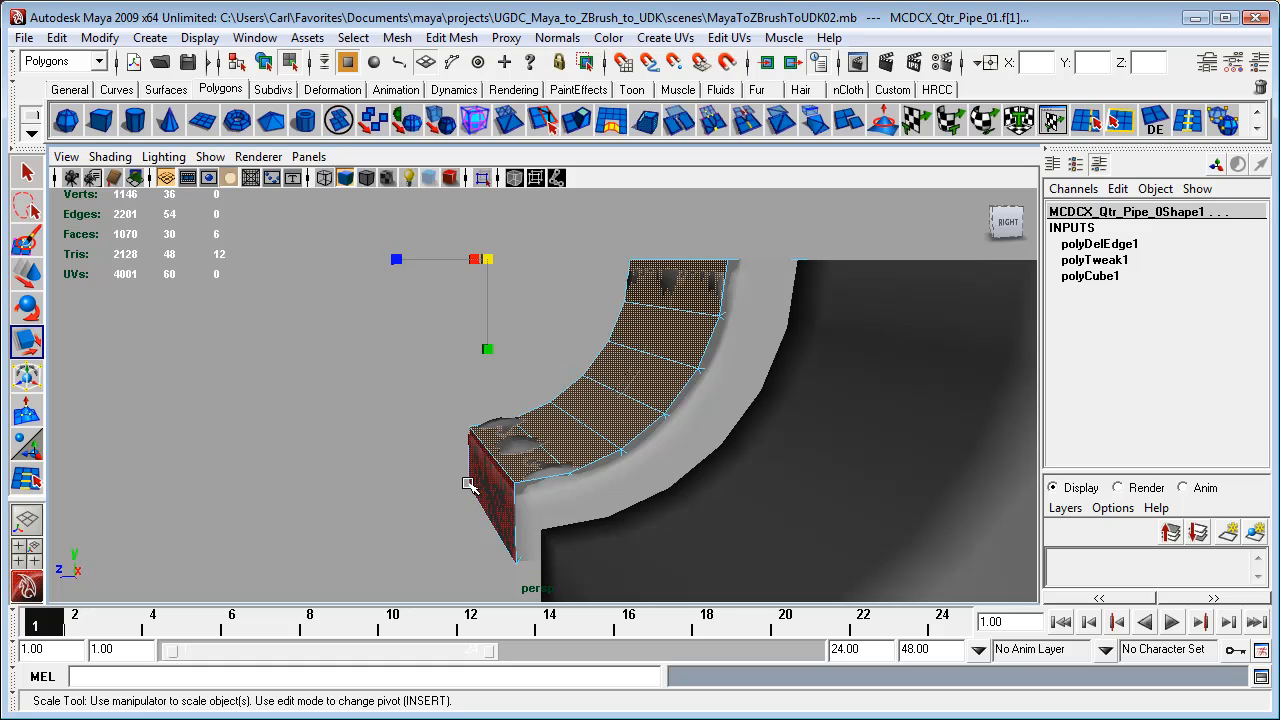
pyautogui.keyDown('alt'); pyautogui.moveTo(366, 480); pyautogui.dragTo(553, 514); pyautogui.keyUp('alt')
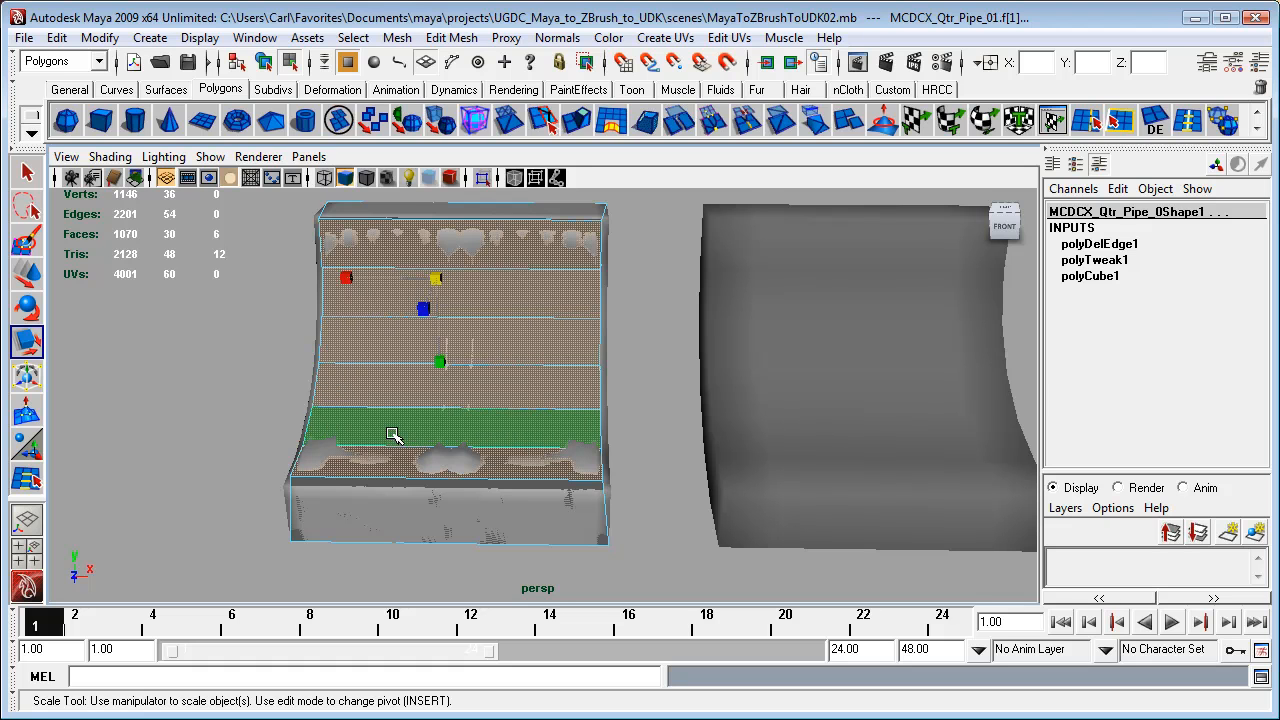
pyautogui.moveTo(345, 278); pyautogui.dragTo(340, 280)
pyautogui.keyDown('alt'); pyautogui.moveTo(676, 447); pyautogui.dragTo(707, 287); pyautogui.keyUp('alt')
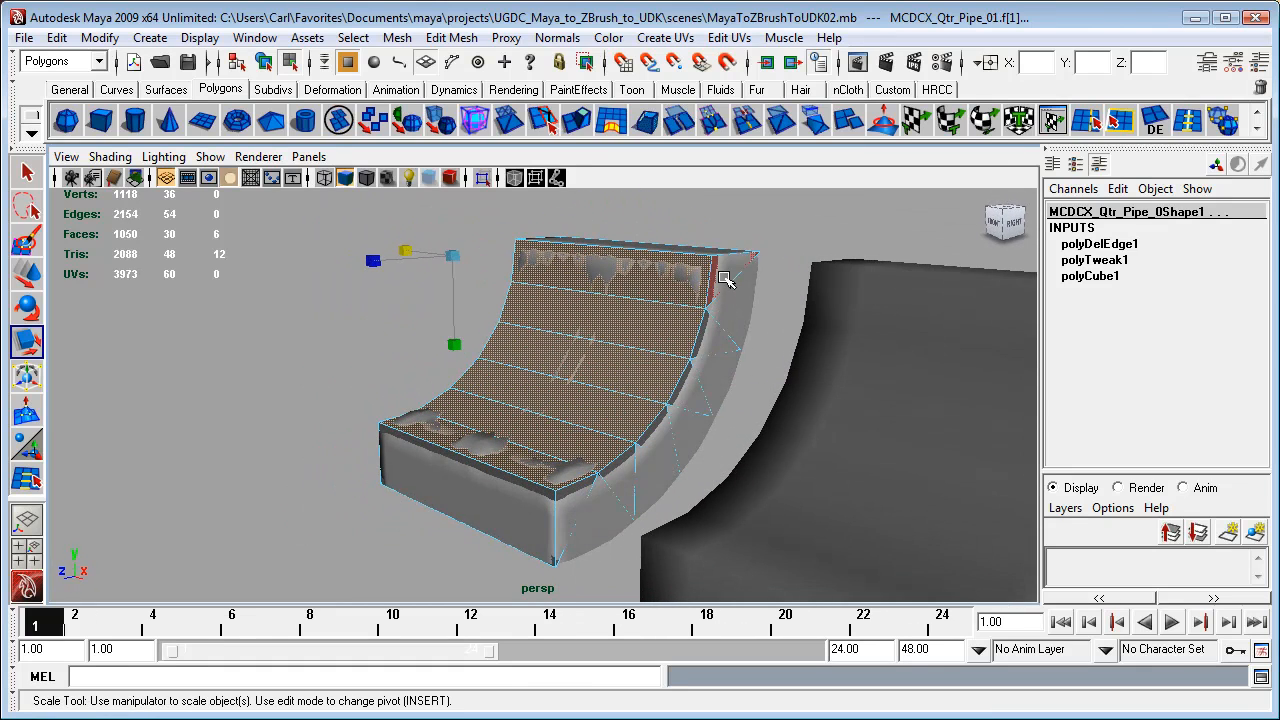
pyautogui.keyDown('alt'); pyautogui.moveTo(392, 554); pyautogui.dragTo(460, 544); pyautogui.keyUp('alt')
pyautogui.moveTo(634, 526)
pyautogui.keyDown('alt'); pyautogui.mouseDown()
pyautogui.moveTo(666, 528)
pyautogui.moveTo(649, 523)
pyautogui.mouseUp(); pyautogui.keyUp('alt')
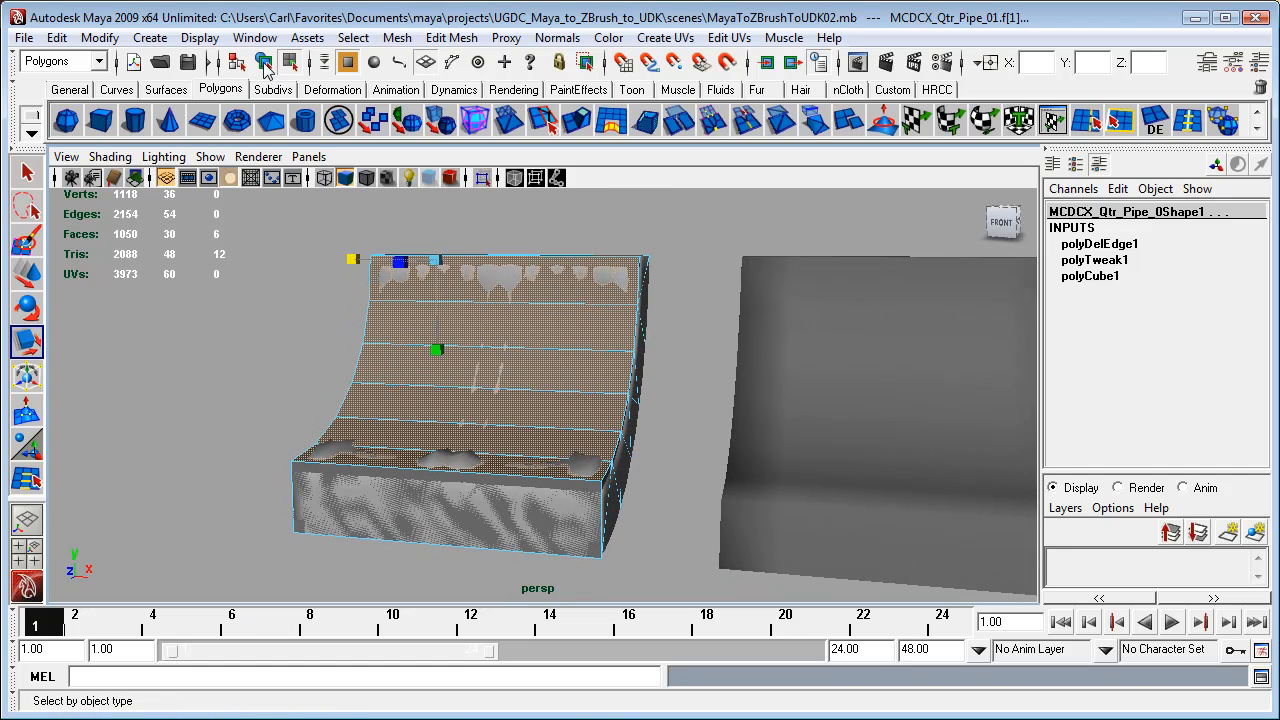